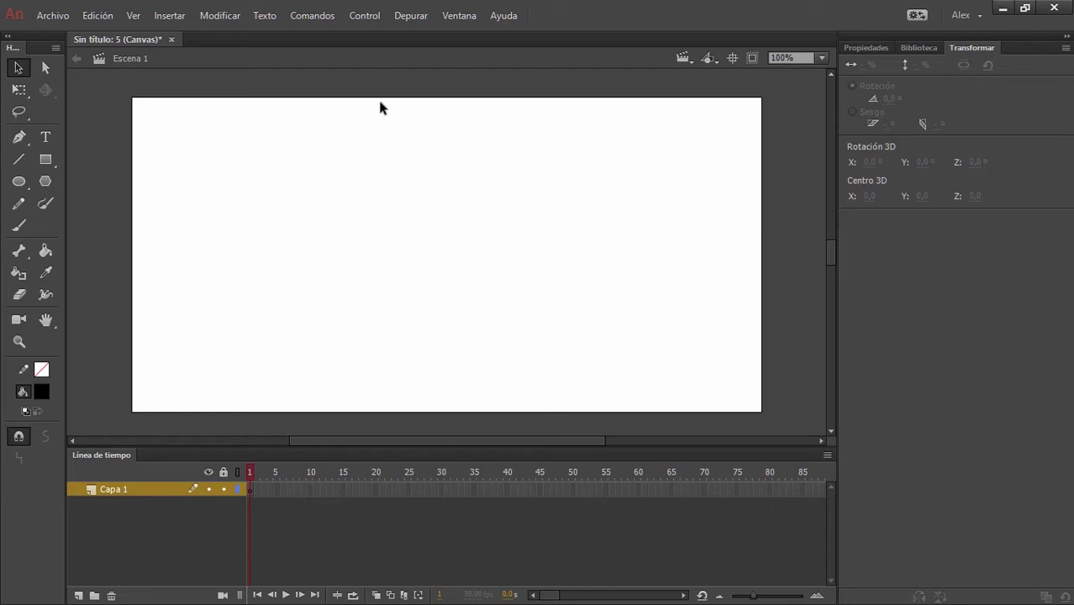
- Review the available file, editing and view commands for the blank canvas document
{"action": "left_click", "coordinate": [50, 15]}
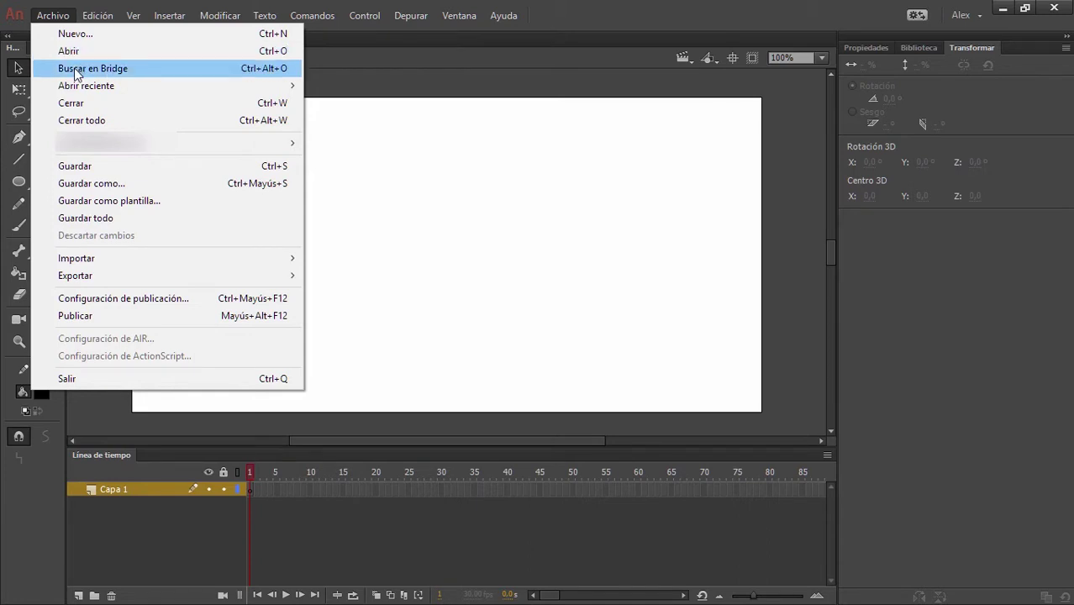
{"action": "mouse_move", "coordinate": [73, 86]}
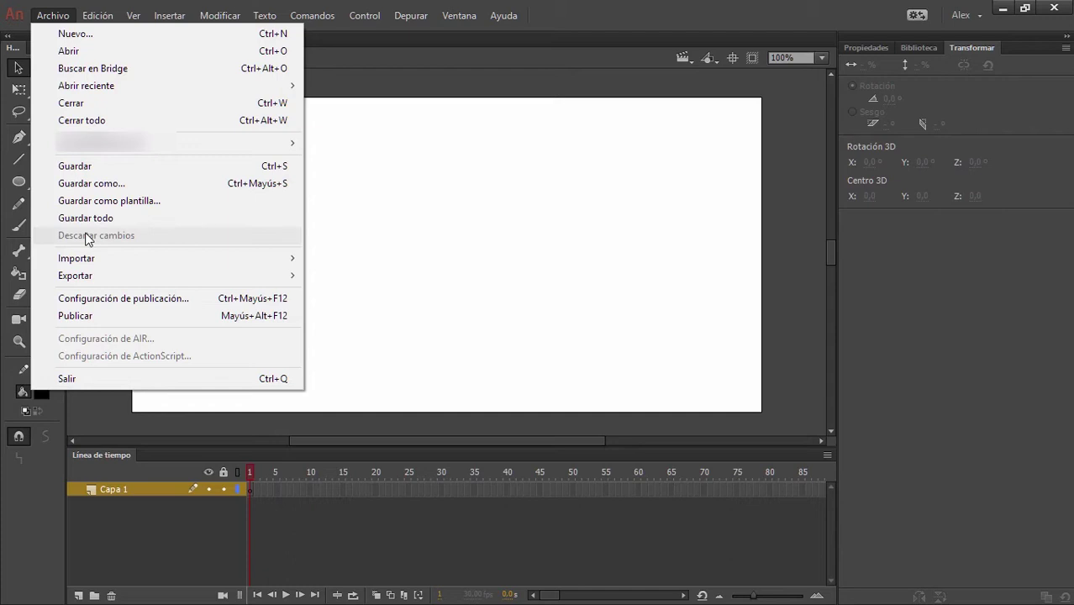
{"action": "mouse_move", "coordinate": [81, 264]}
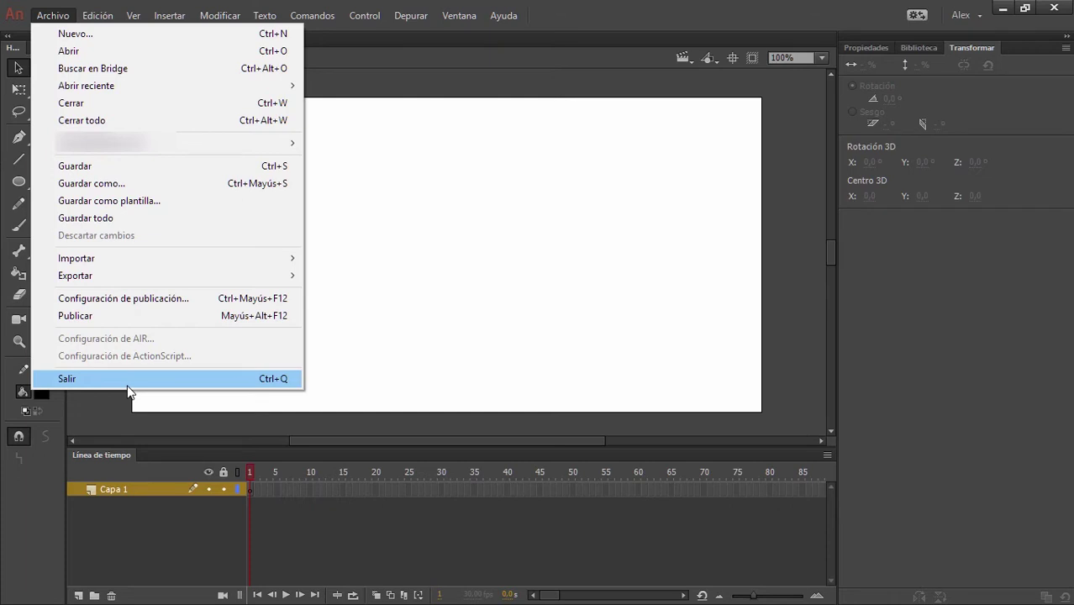
{"action": "left_click", "coordinate": [636, 6]}
{"action": "left_click", "coordinate": [104, 15]}
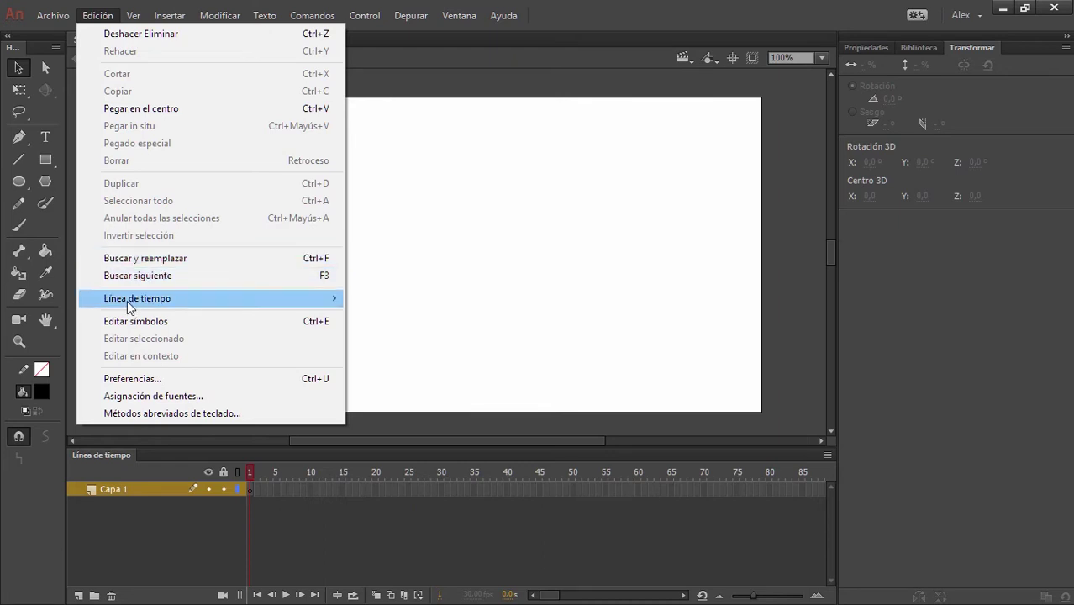
{"action": "mouse_move", "coordinate": [127, 302]}
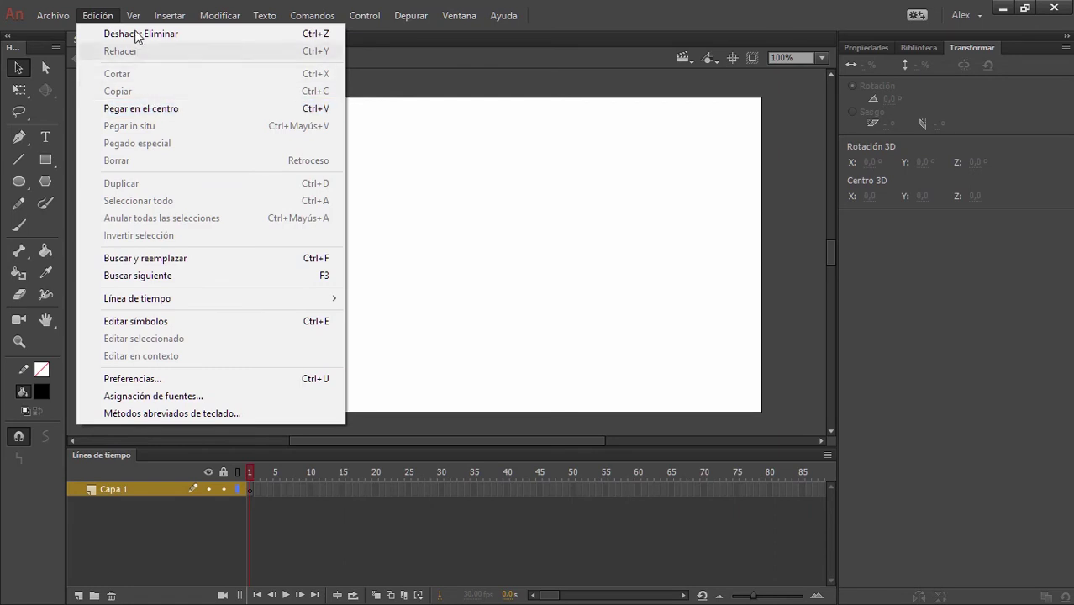
{"action": "mouse_move", "coordinate": [133, 15]}
{"action": "mouse_move", "coordinate": [154, 35]}
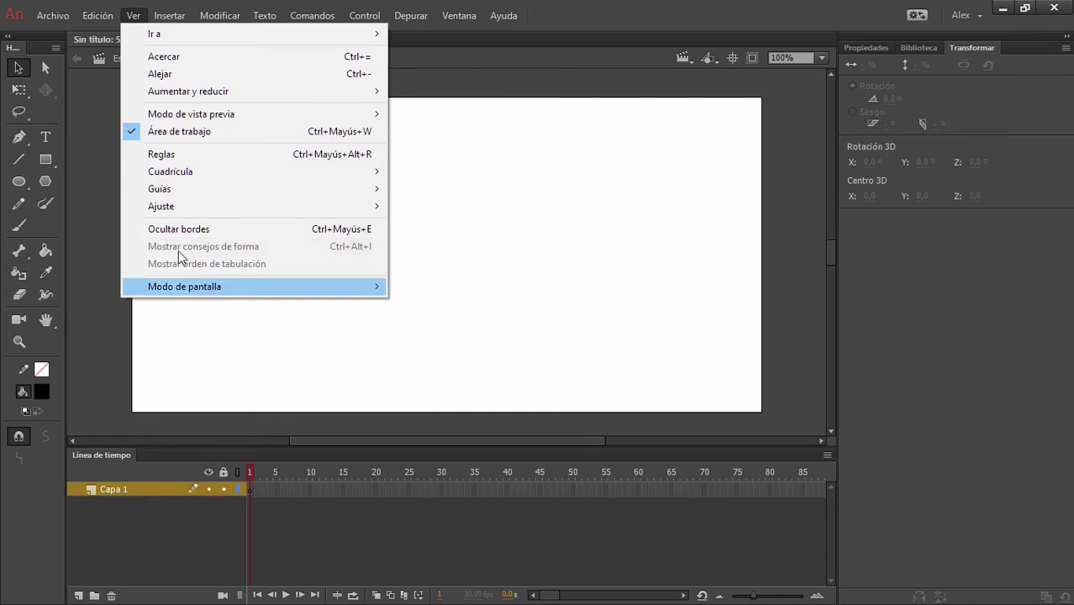
{"action": "mouse_move", "coordinate": [193, 210]}
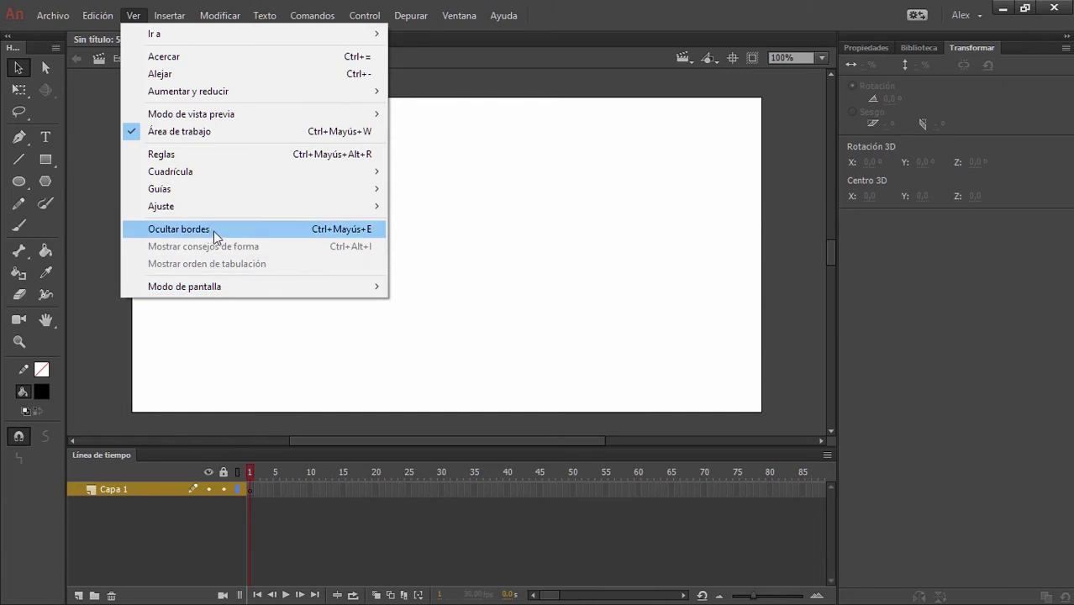
- Review the insert, modify, text and saved-command options, including the timeline, transform, text style and letter spacing entries
{"action": "left_click", "coordinate": [175, 16]}
{"action": "left_click", "coordinate": [180, 17]}
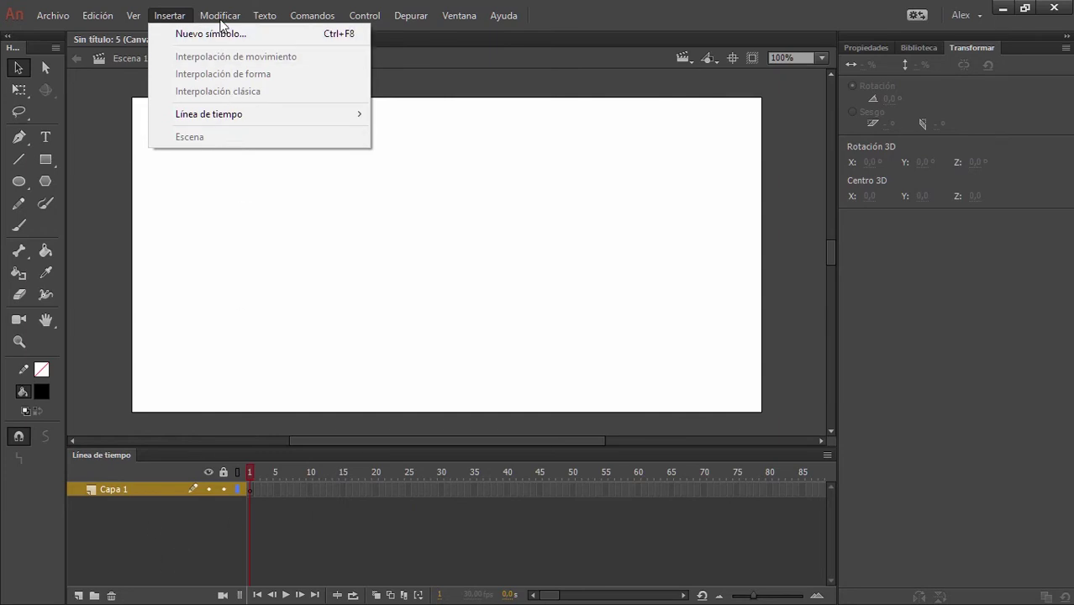
{"action": "mouse_move", "coordinate": [220, 19]}
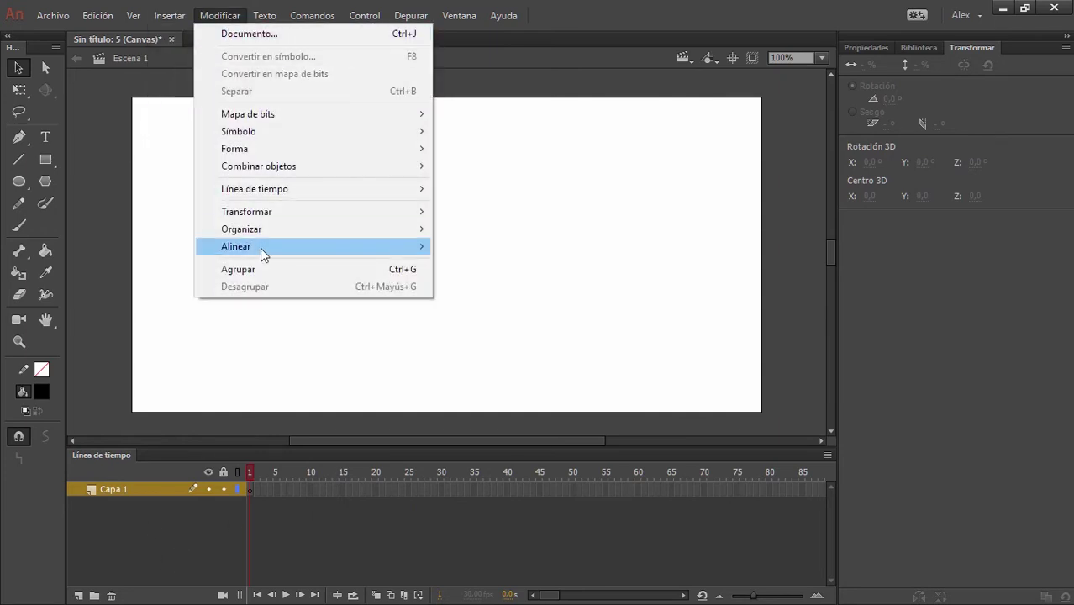
{"action": "mouse_move", "coordinate": [245, 119]}
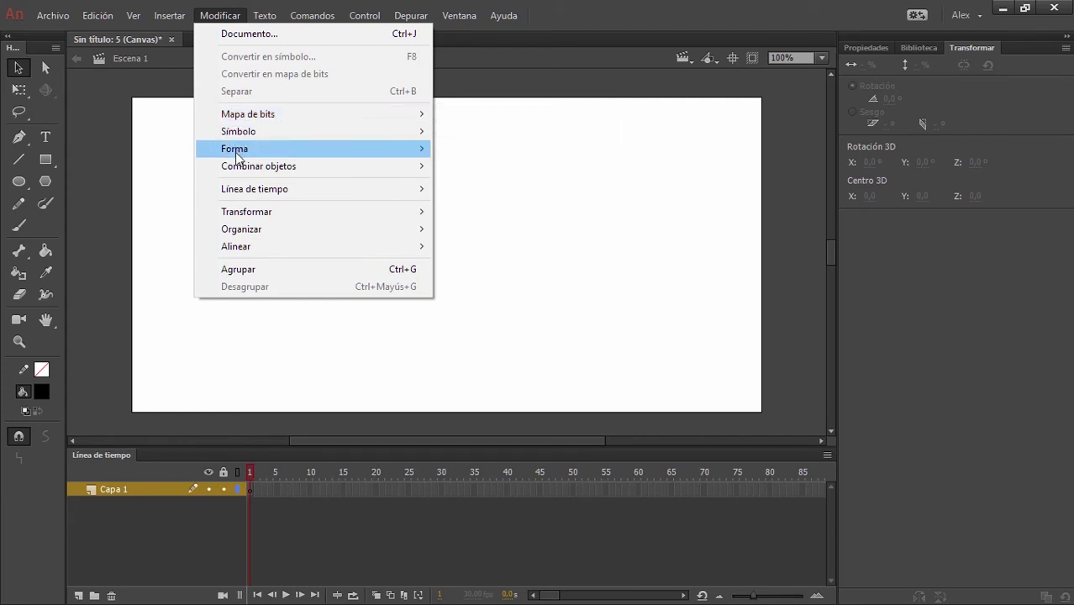
{"action": "mouse_move", "coordinate": [244, 172]}
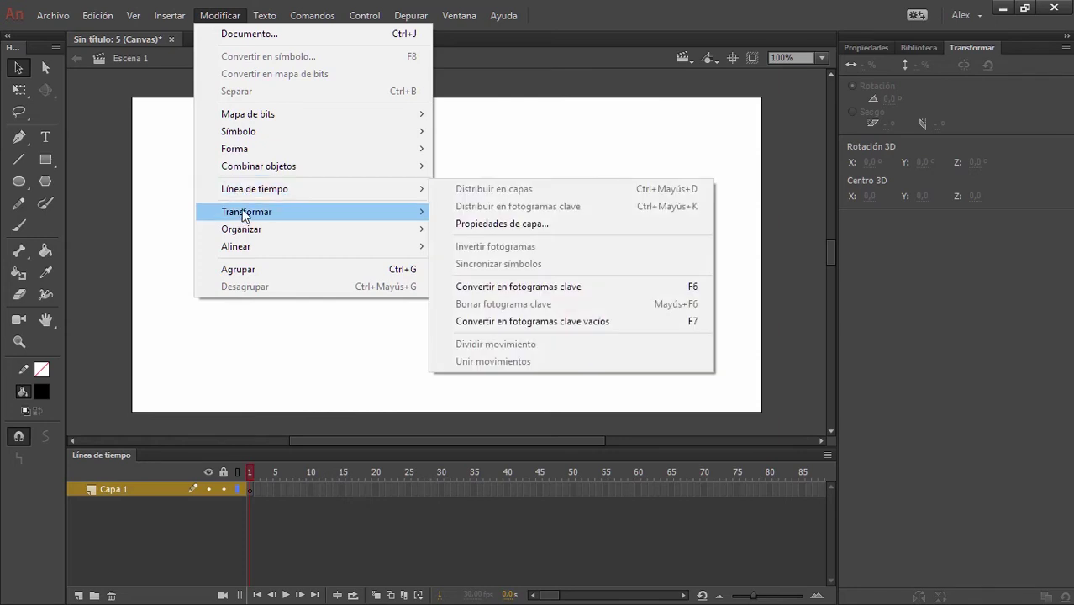
{"action": "mouse_move", "coordinate": [242, 216]}
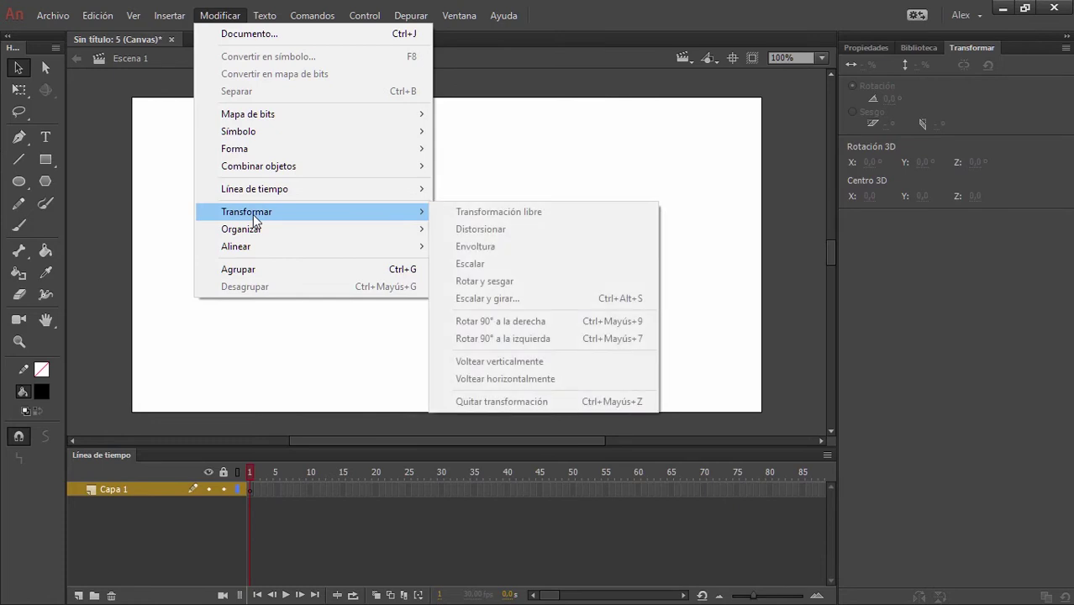
{"action": "mouse_move", "coordinate": [263, 17]}
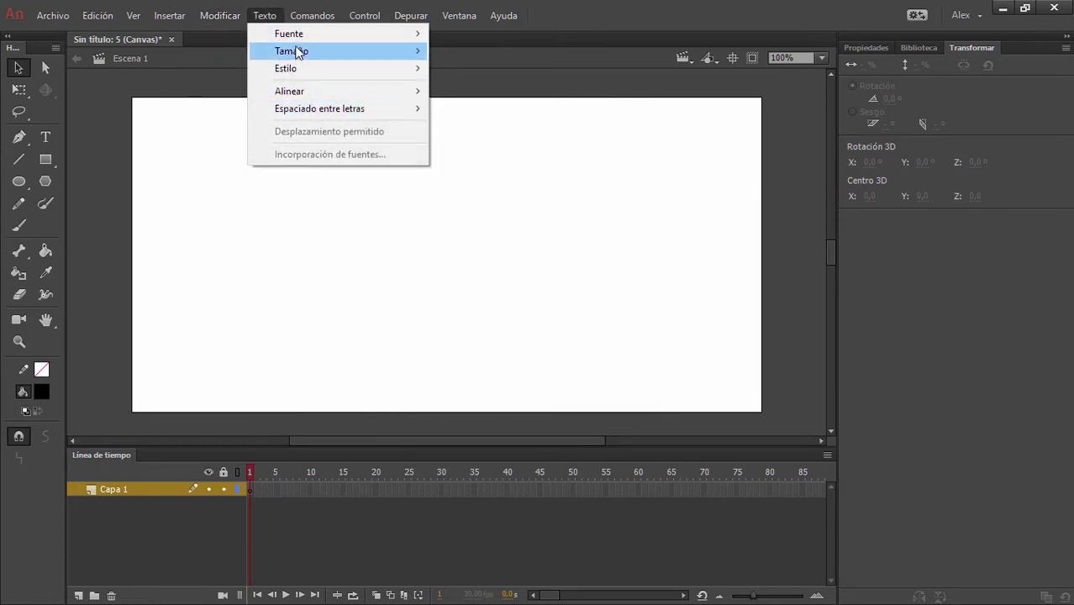
{"action": "mouse_move", "coordinate": [294, 56]}
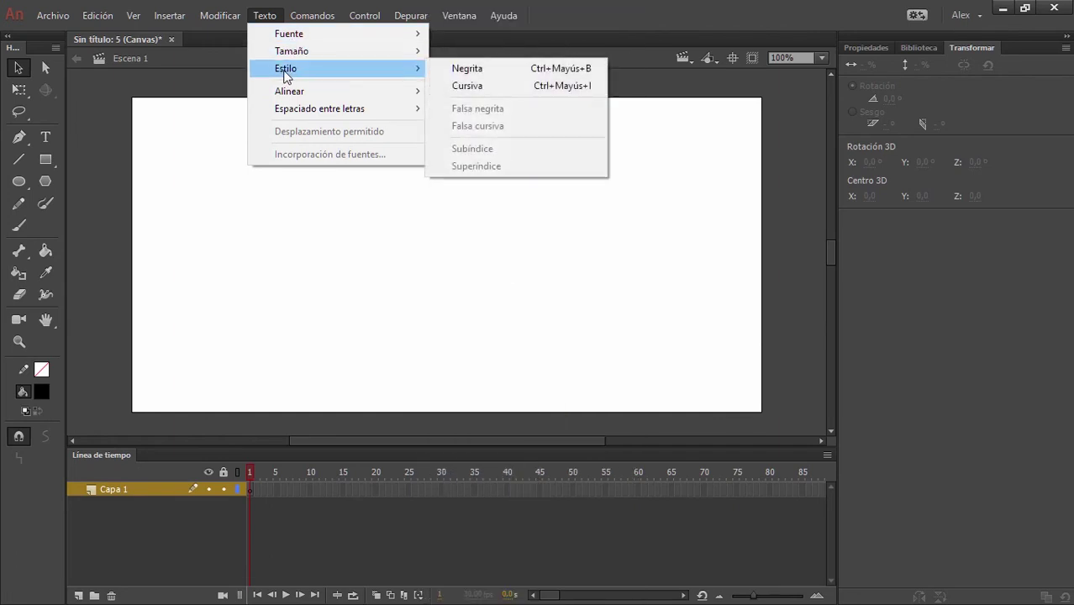
{"action": "mouse_move", "coordinate": [294, 92]}
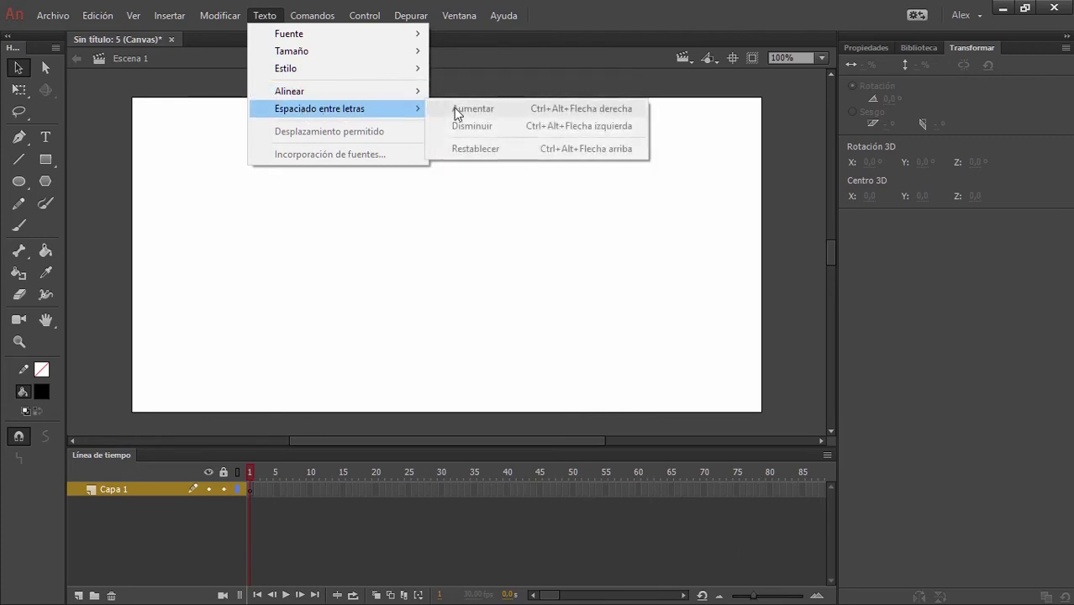
{"action": "mouse_move", "coordinate": [317, 20]}
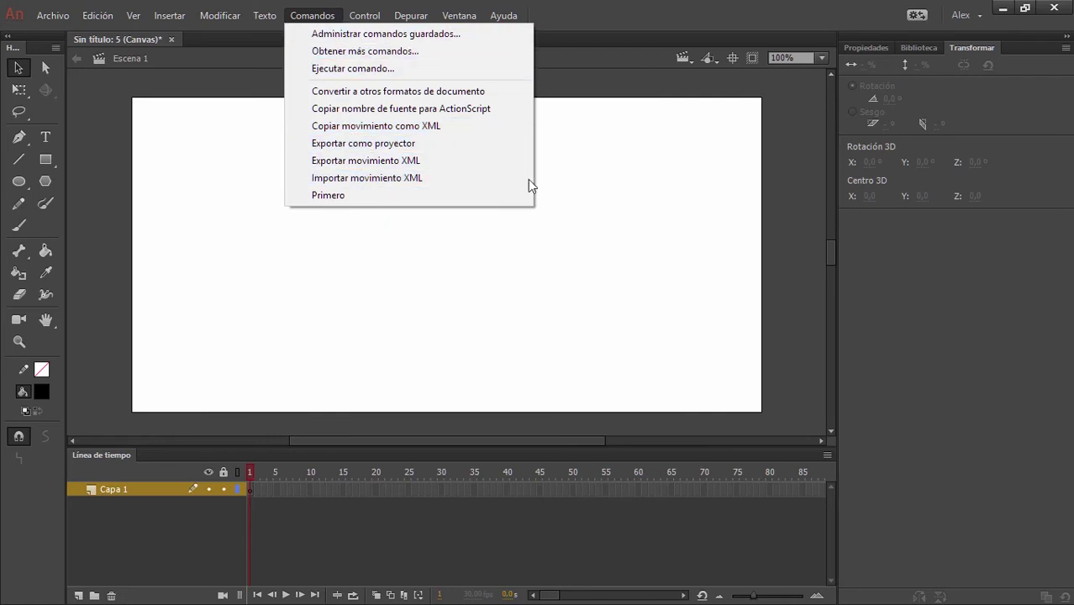
{"action": "left_click", "coordinate": [540, 8]}
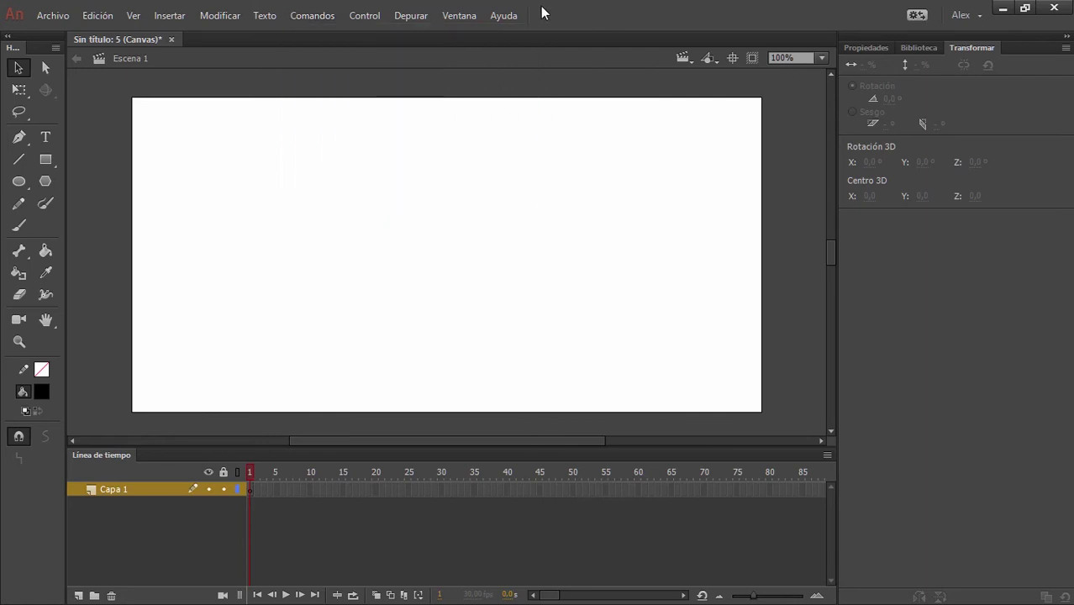
- Open the action history and select the recorded run from Rectángulo through Rectángulo de selección
{"action": "left_click", "coordinate": [454, 16]}
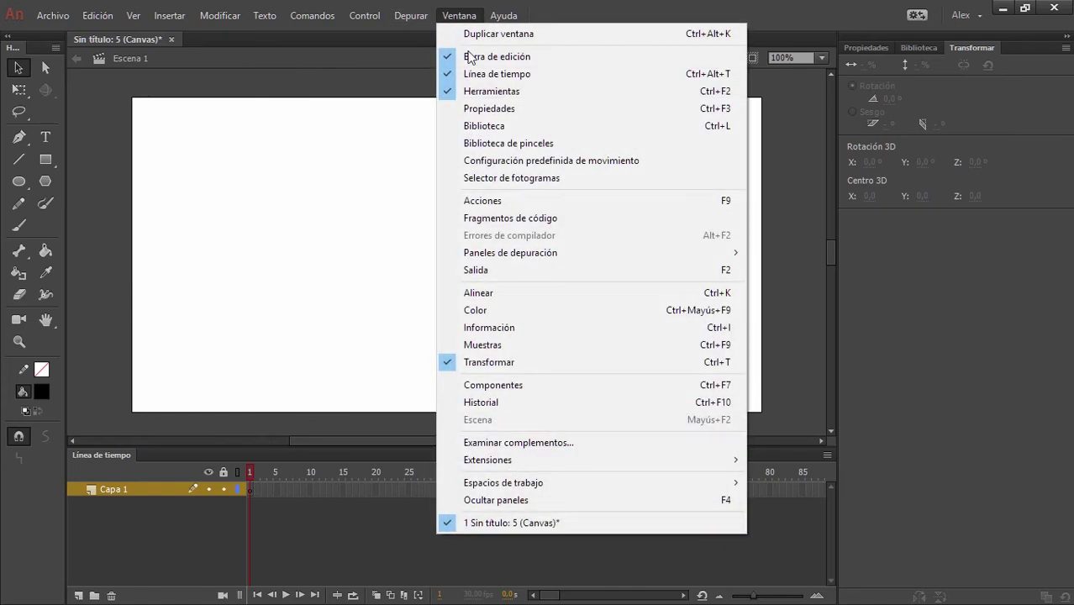
{"action": "key", "text": "Escape"}
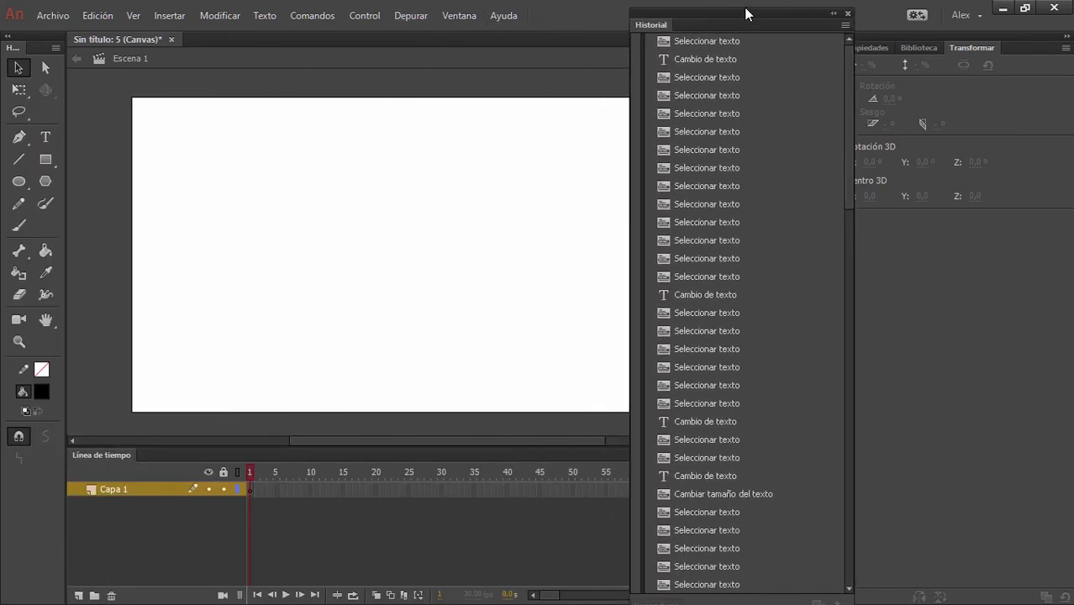
{"action": "left_click_drag", "start_coordinate": [744, 10], "coordinate": [774, 16]}
{"action": "scroll", "coordinate": [755, 303], "scroll_direction": "down", "scroll_amount": 10}
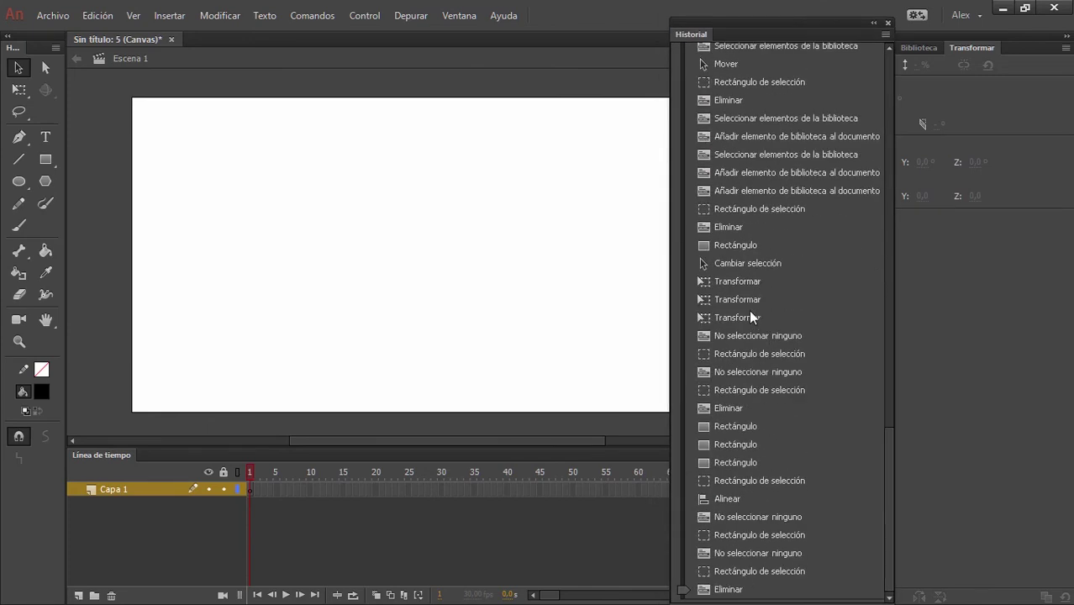
{"action": "left_click", "coordinate": [736, 348], "text": "shift"}
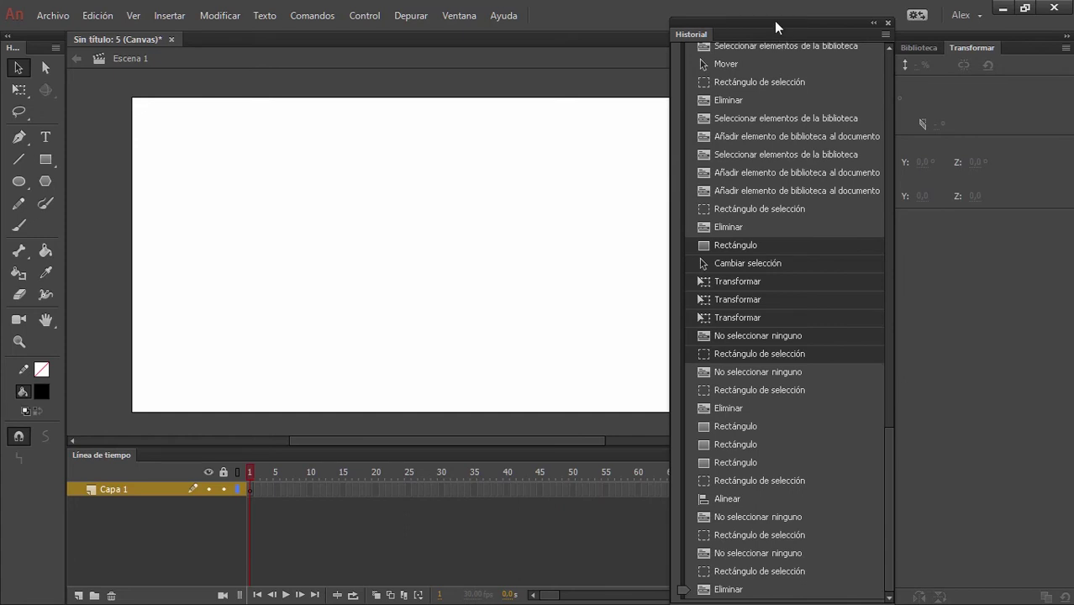
{"action": "left_click_drag", "start_coordinate": [773, 17], "coordinate": [765, 0]}
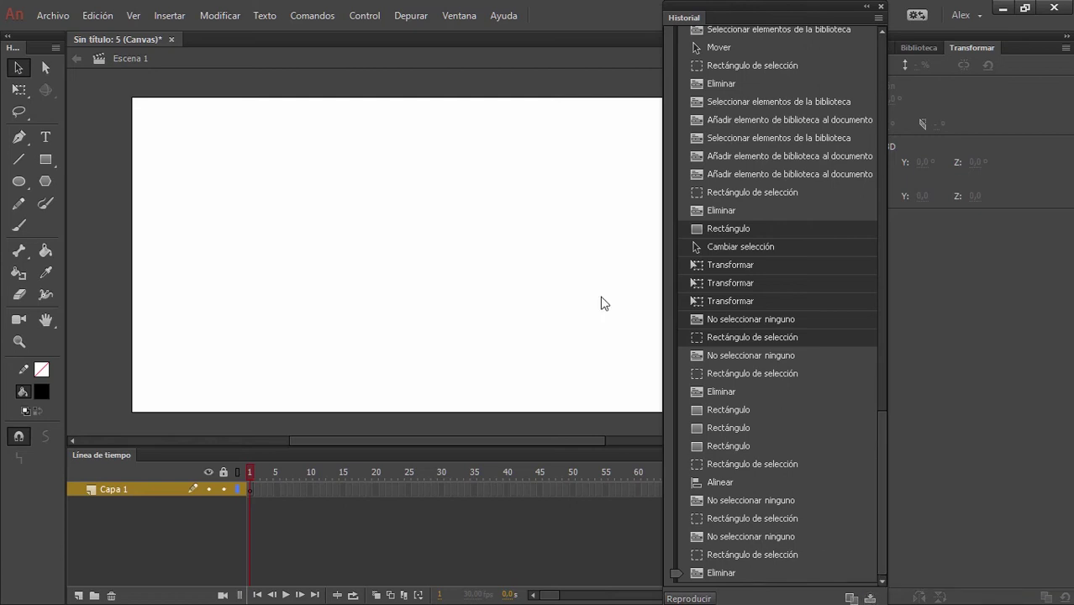
- Look up the saved command Primero and close the action history
{"action": "left_click", "coordinate": [322, 15]}
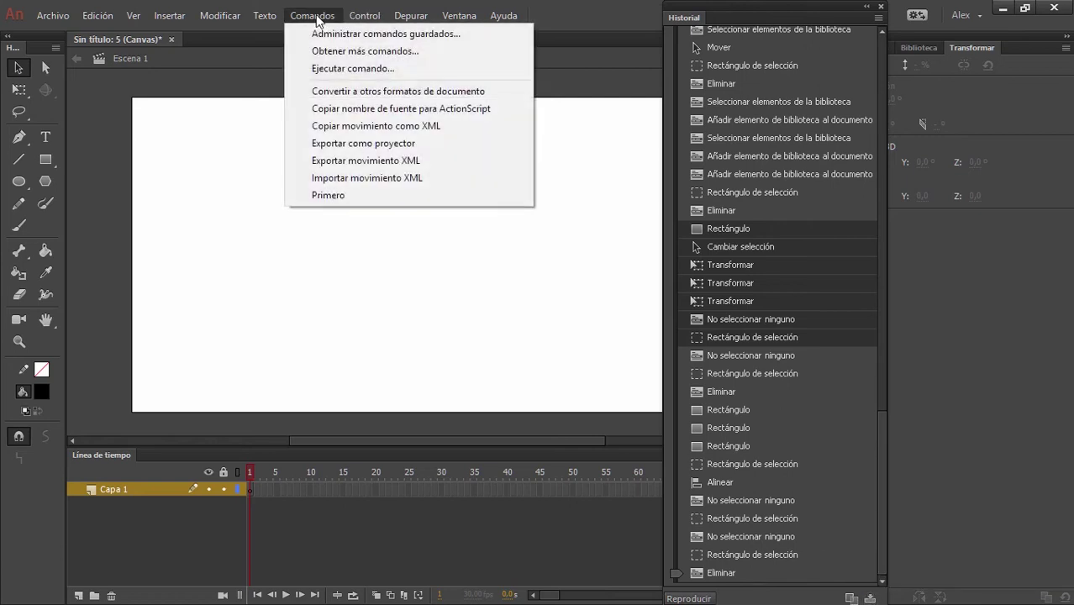
{"action": "left_click", "coordinate": [319, 195]}
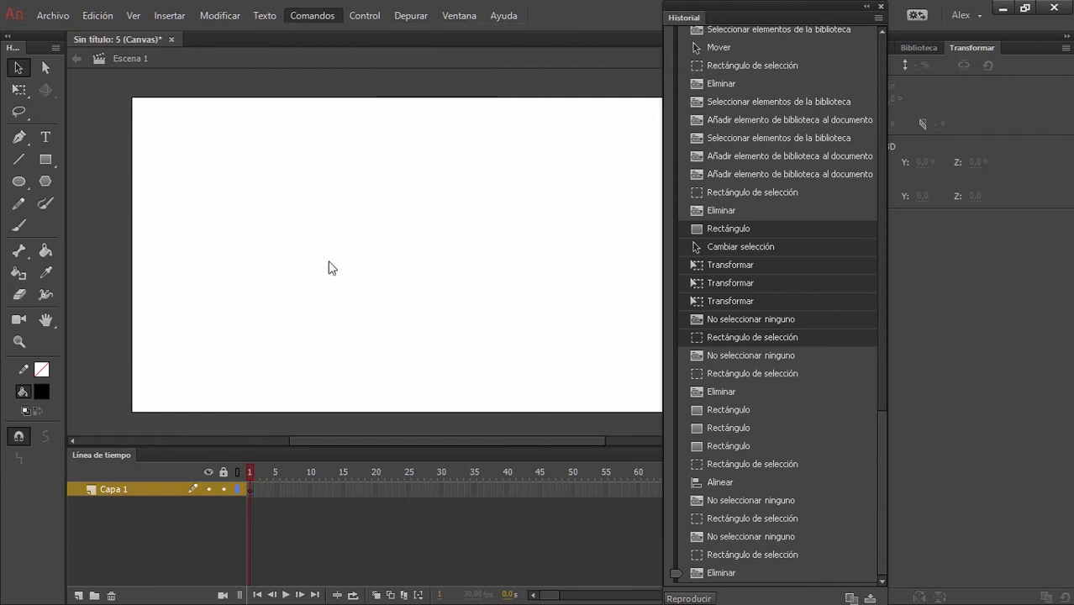
{"action": "left_click", "coordinate": [878, 7]}
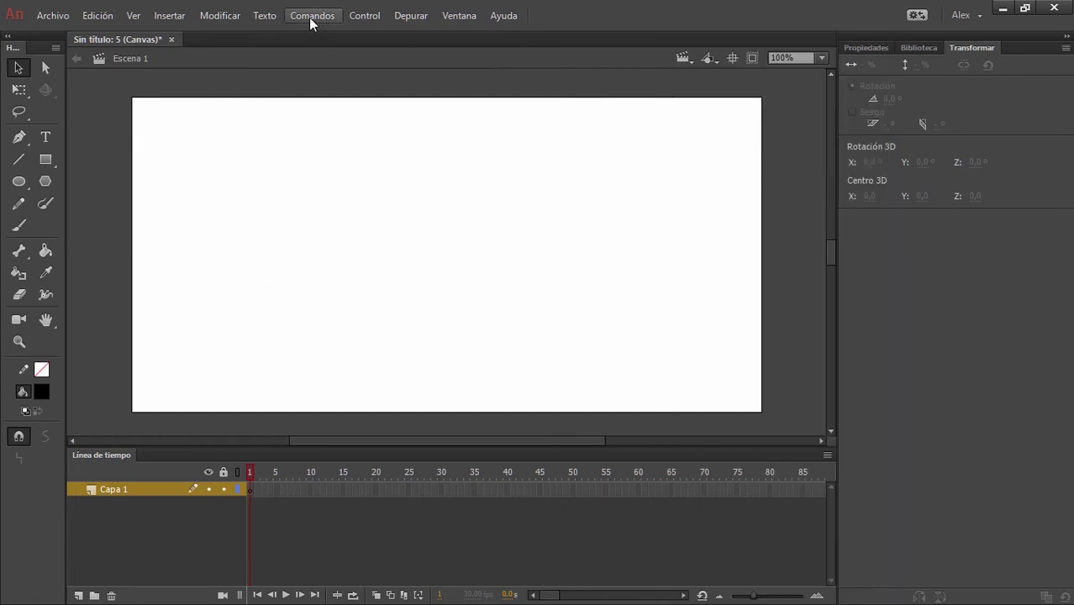
- Review the playback, debugging and window options, including the available workspaces
{"action": "left_click", "coordinate": [367, 16]}
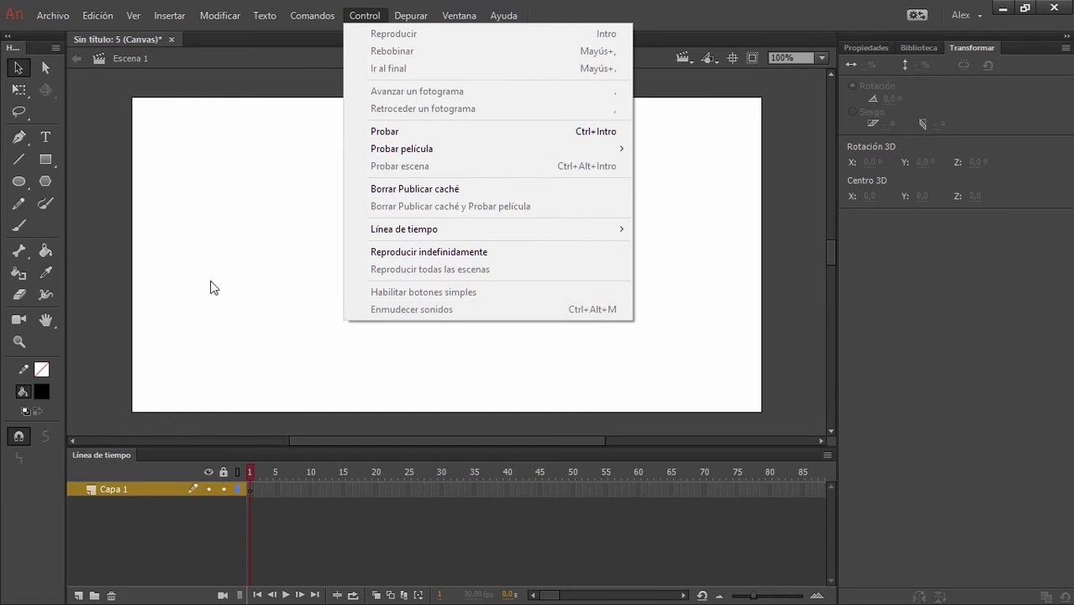
{"action": "mouse_move", "coordinate": [409, 19]}
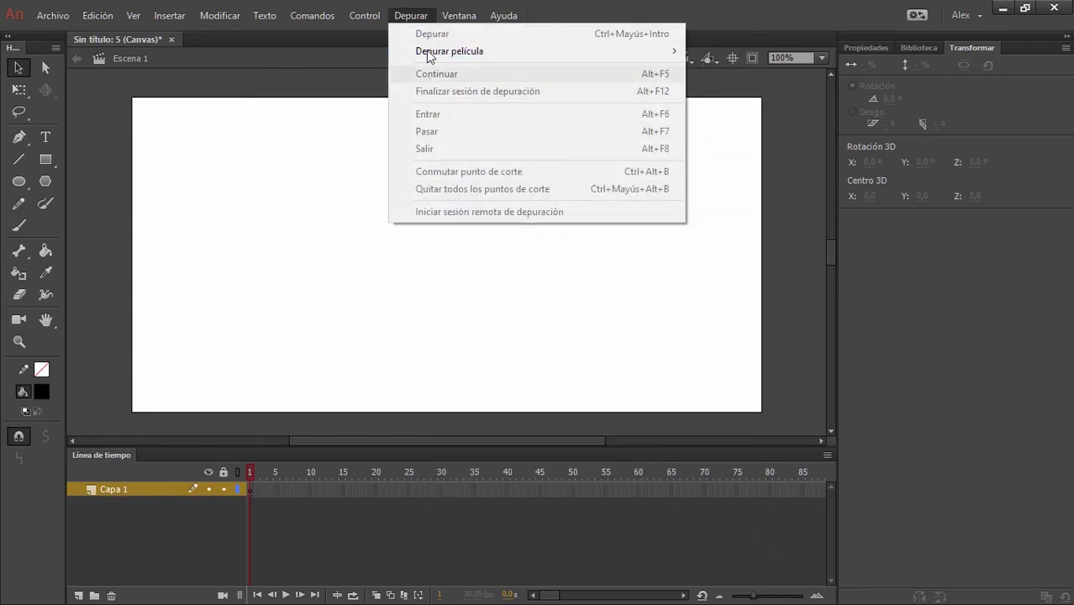
{"action": "mouse_move", "coordinate": [459, 16]}
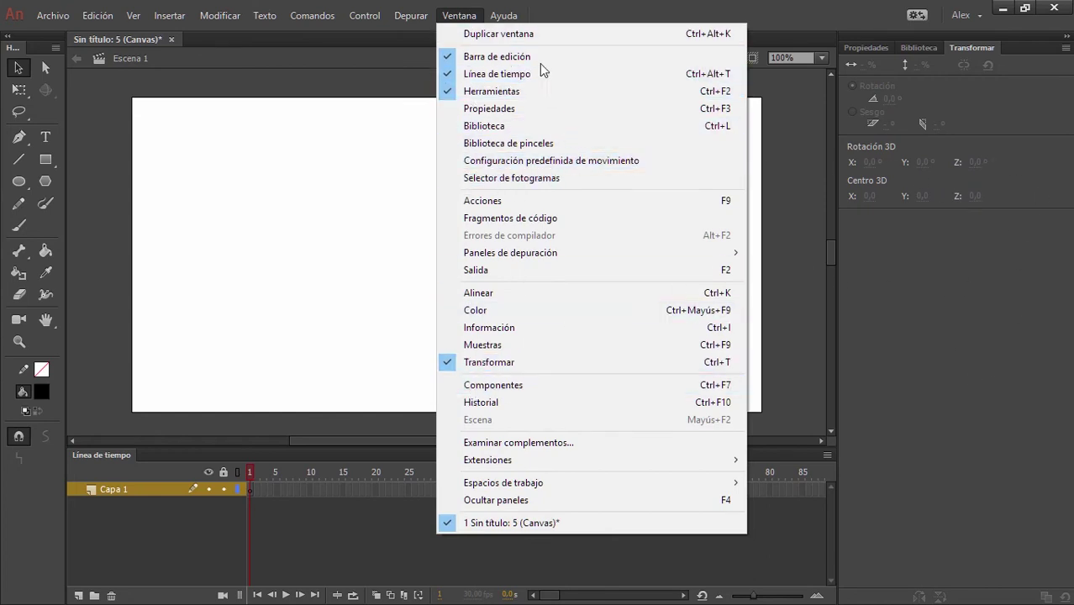
{"action": "mouse_move", "coordinate": [507, 21]}
{"action": "left_click", "coordinate": [970, 14]}
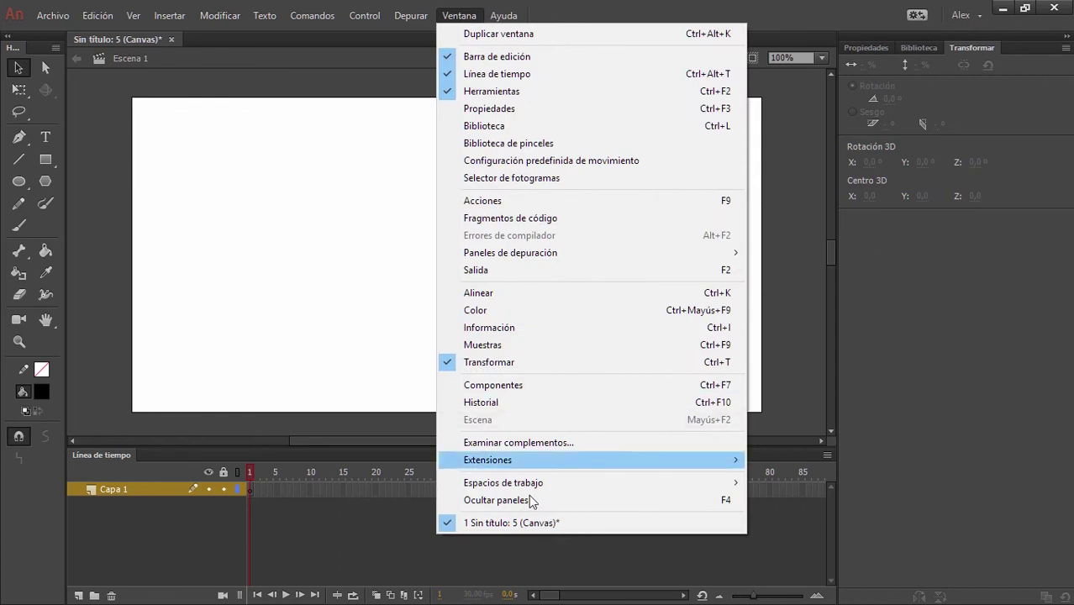
{"action": "mouse_move", "coordinate": [525, 480]}
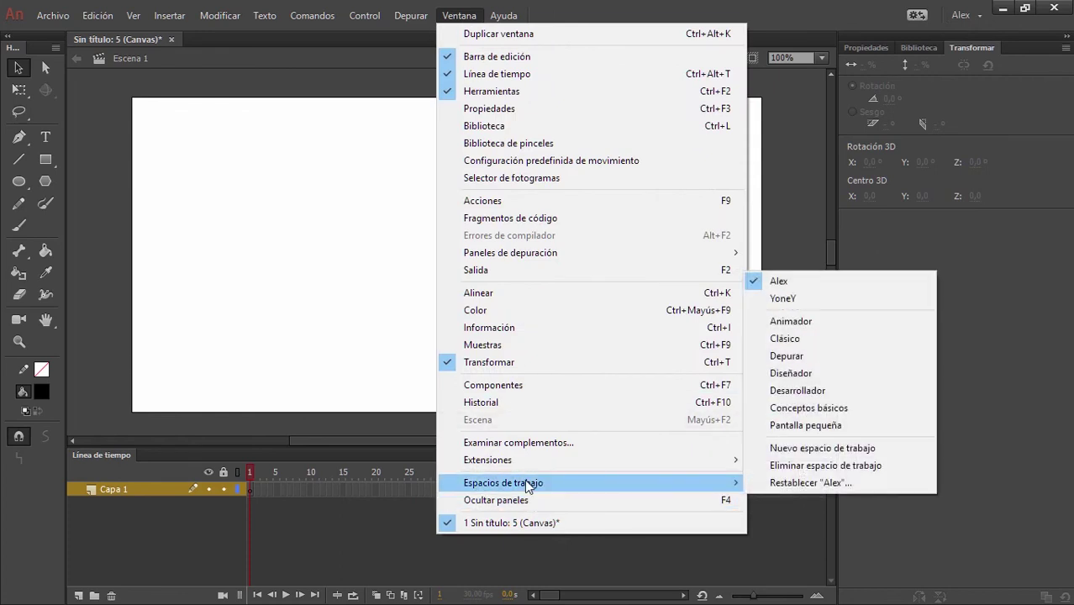
{"action": "left_click", "coordinate": [605, 10]}
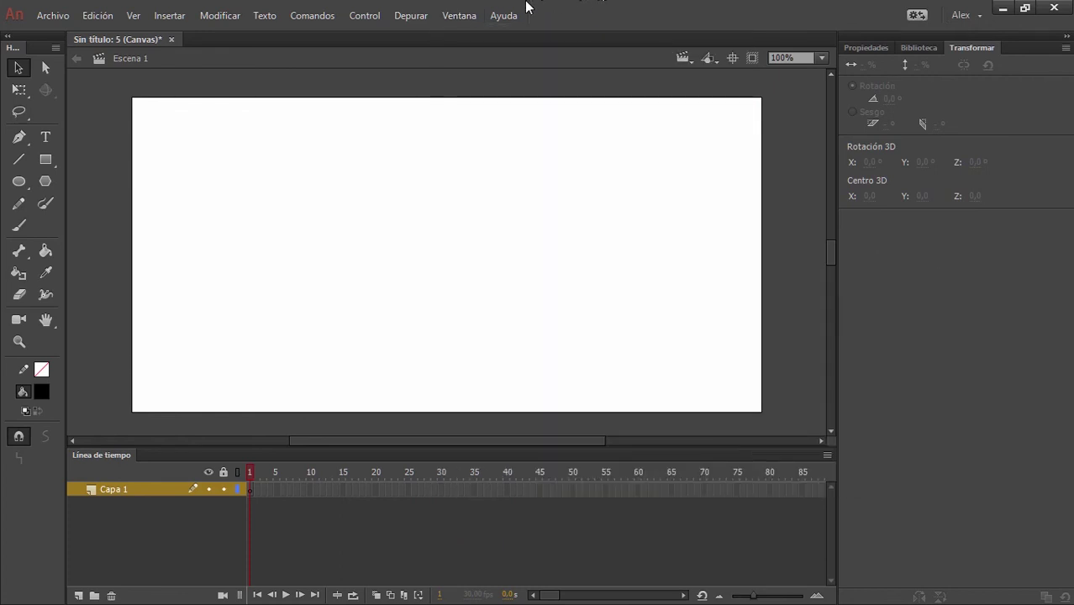
- Review the help options and skim the Adobe Animate support page in the browser for guides and troubleshooting topics
{"action": "left_click", "coordinate": [504, 15]}
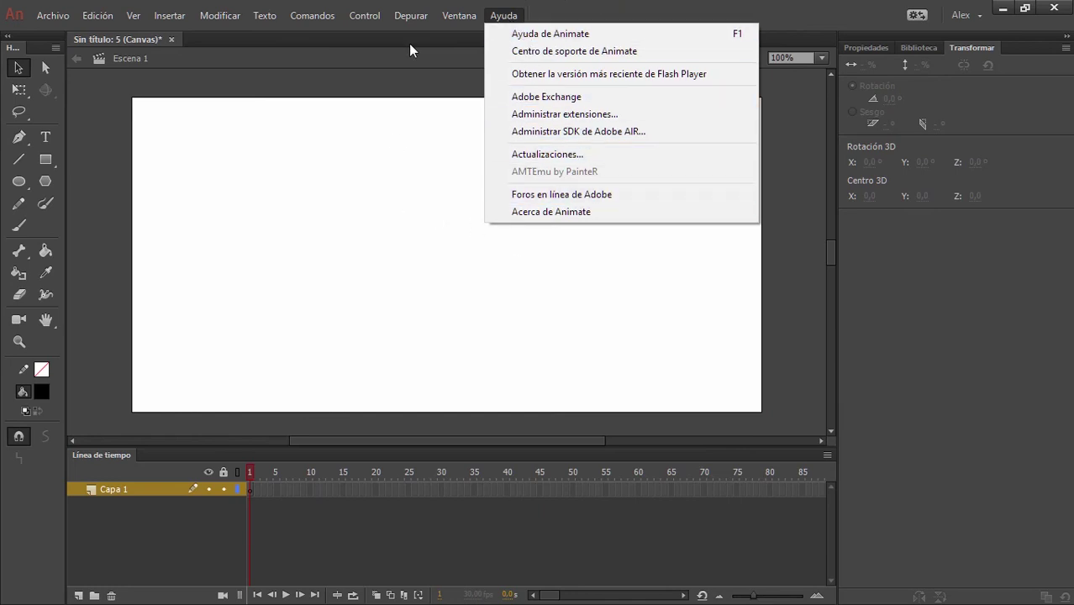
{"action": "left_click", "coordinate": [619, 2]}
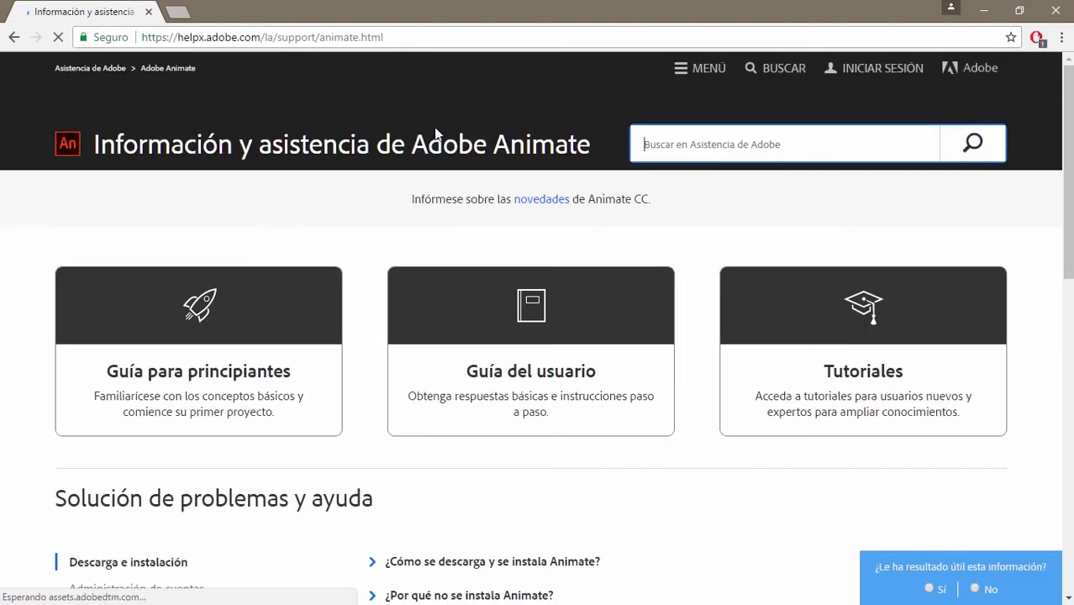
{"action": "scroll", "coordinate": [631, 233], "scroll_direction": "down", "scroll_amount": 2}
{"action": "scroll", "coordinate": [370, 235], "scroll_direction": "down", "scroll_amount": 3}
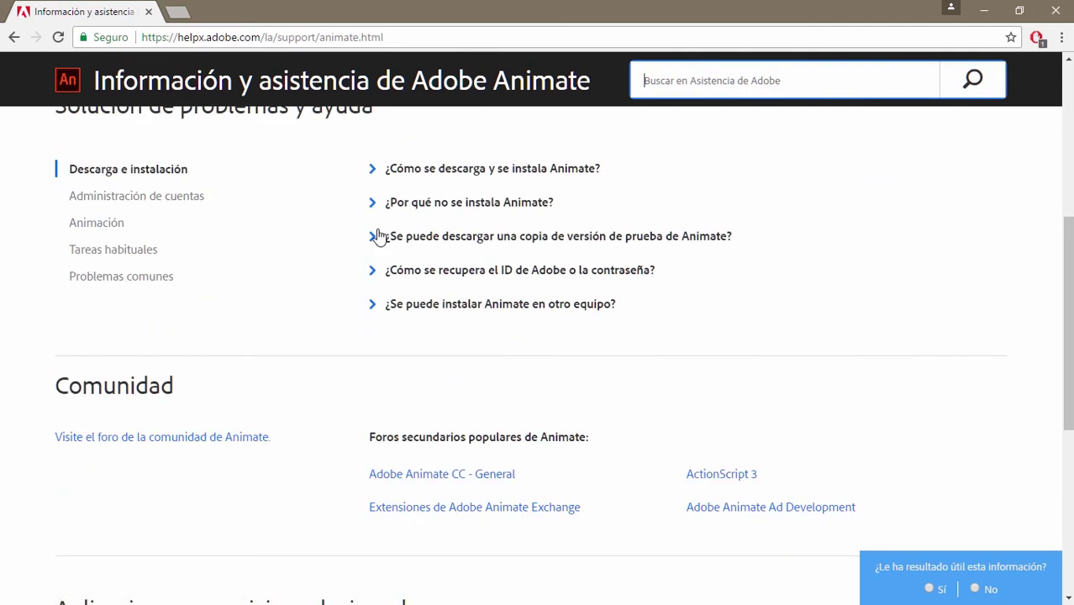
{"action": "scroll", "coordinate": [378, 236], "scroll_direction": "down", "scroll_amount": 4}
{"action": "scroll", "coordinate": [429, 202], "scroll_direction": "up", "scroll_amount": 7}
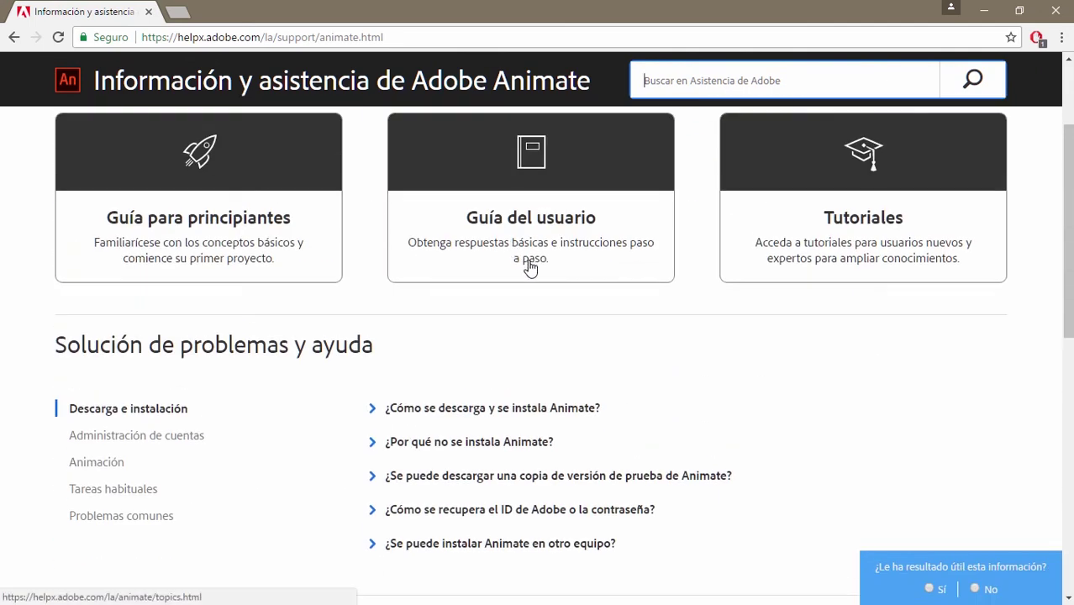
- Open the Animate user guide and skim its topics, from Novedades through Exportación y publicación
{"action": "scroll", "coordinate": [530, 267], "scroll_direction": "up", "scroll_amount": 2}
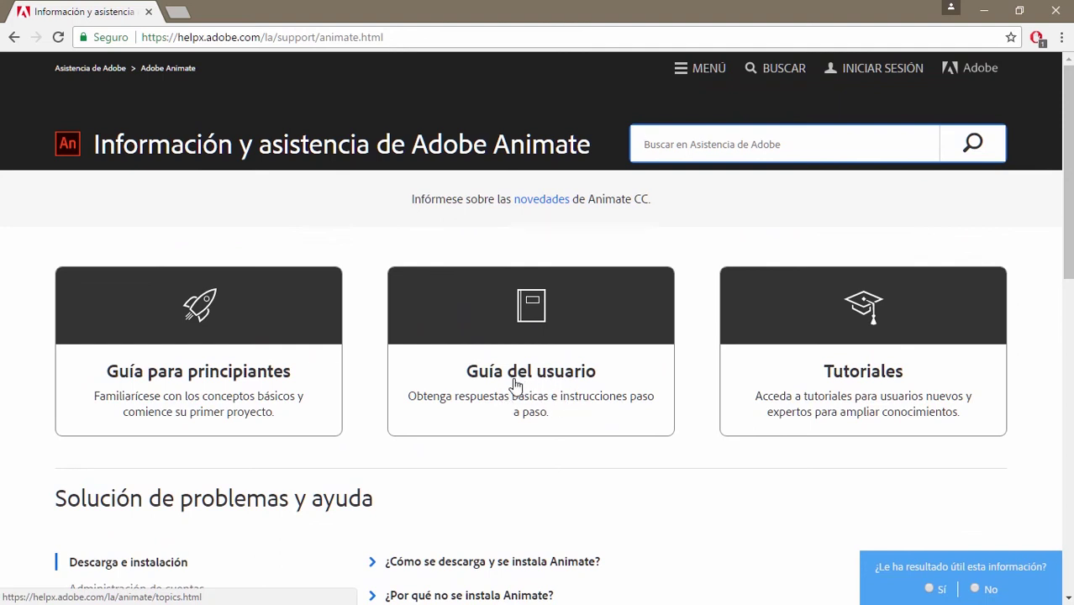
{"action": "left_click", "coordinate": [541, 302]}
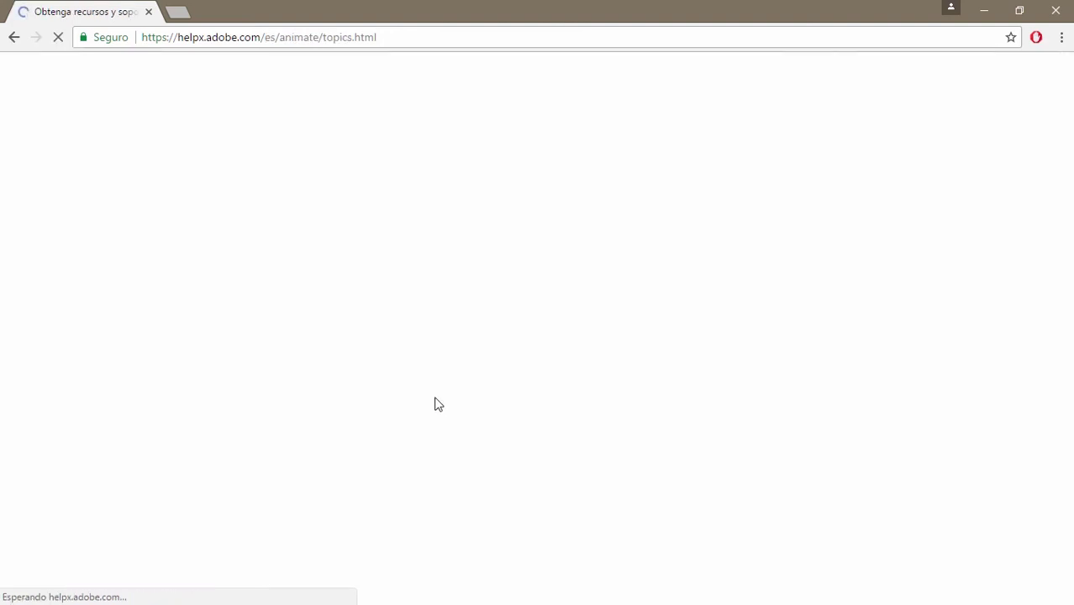
{"action": "scroll", "coordinate": [471, 403], "scroll_direction": "down", "scroll_amount": 2}
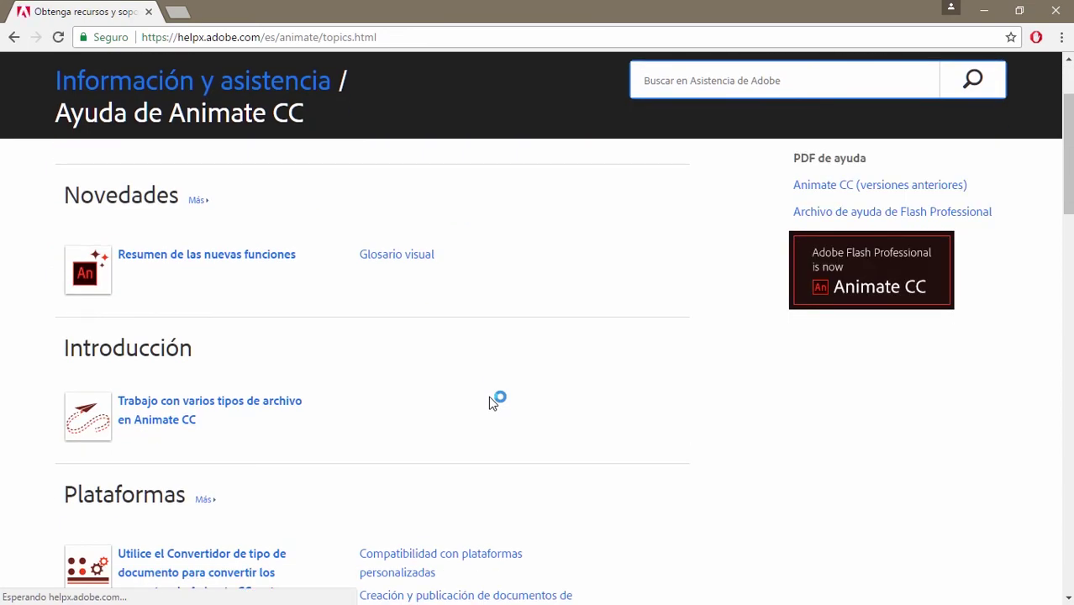
{"action": "scroll", "coordinate": [138, 269], "scroll_direction": "down", "scroll_amount": 2}
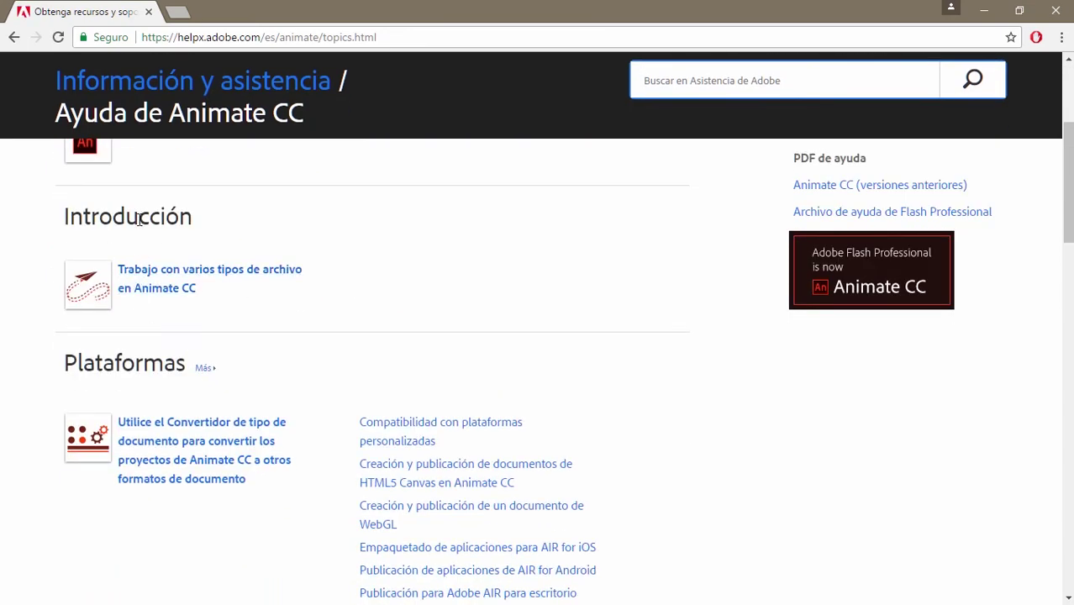
{"action": "scroll", "coordinate": [138, 219], "scroll_direction": "down", "scroll_amount": 2}
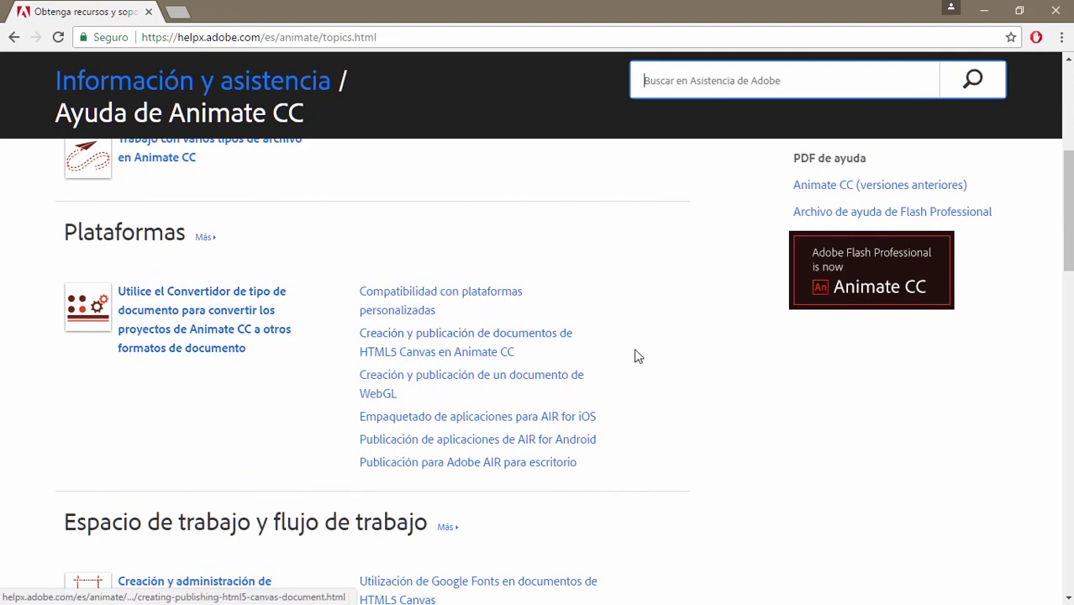
{"action": "scroll", "coordinate": [639, 357], "scroll_direction": "down", "scroll_amount": 5}
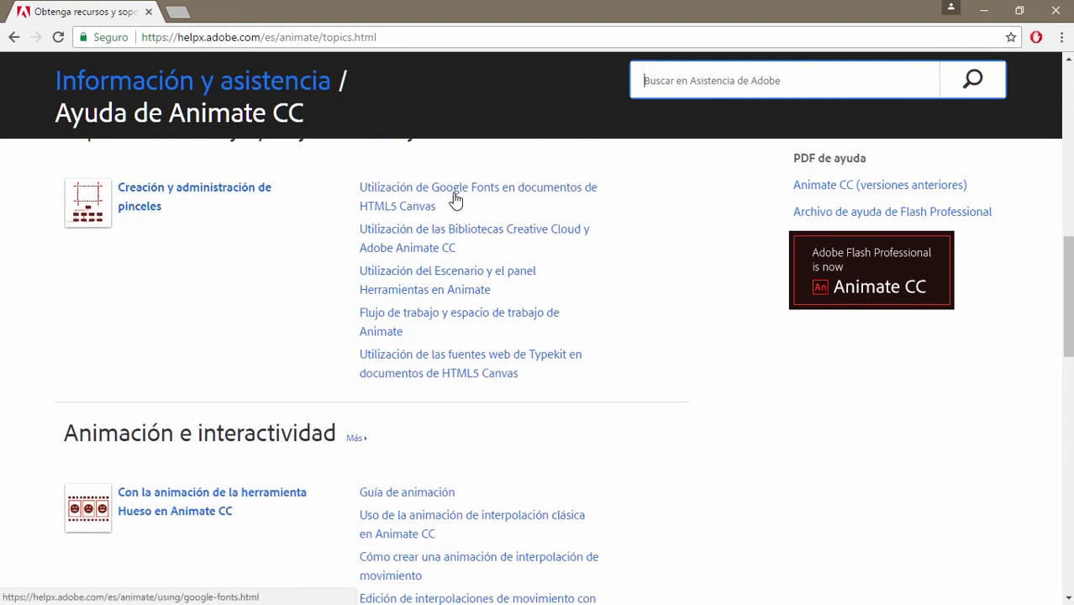
{"action": "scroll", "coordinate": [475, 312], "scroll_direction": "down", "scroll_amount": 5}
{"action": "scroll", "coordinate": [475, 317], "scroll_direction": "down", "scroll_amount": 2}
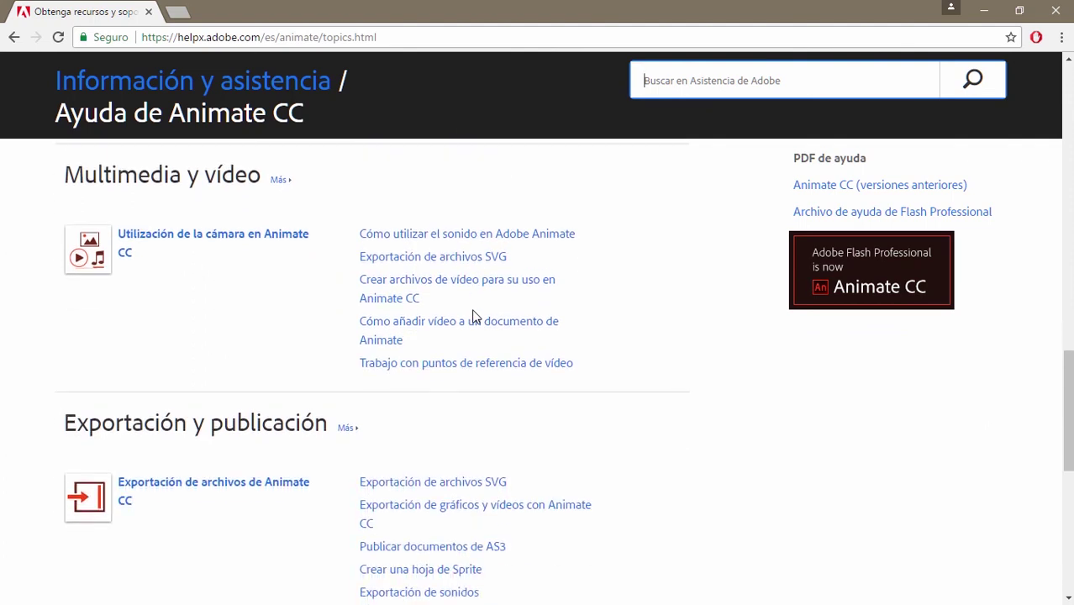
- Open the article Cómo utilizar el sonido en Adobe Animate and skim its introduction, sound importing and supported file formats
{"action": "left_click", "coordinate": [448, 238]}
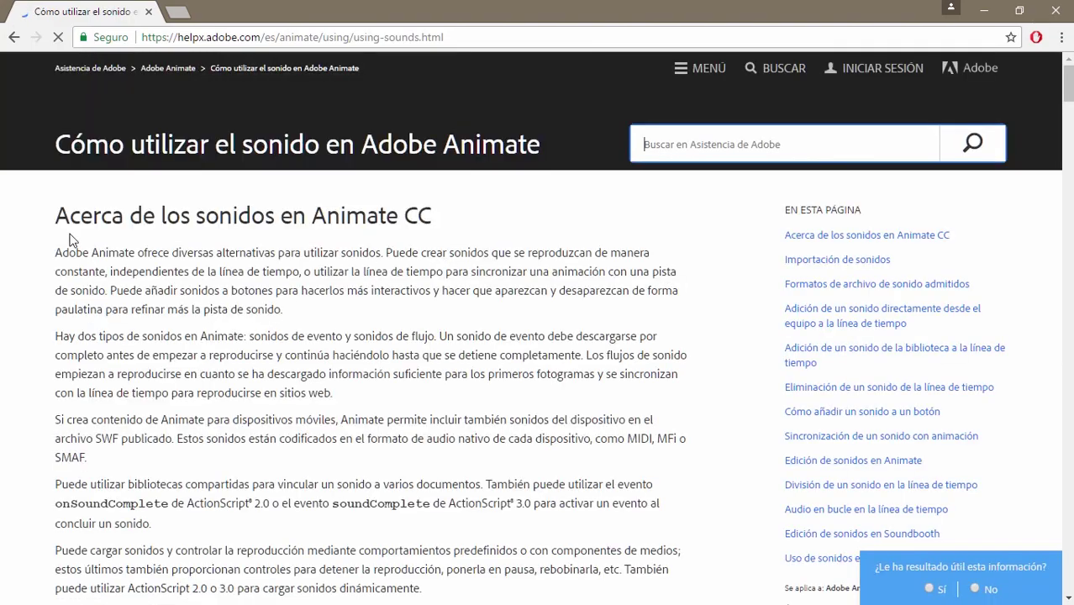
{"action": "left_click_drag", "start_coordinate": [57, 216], "coordinate": [372, 484]}
{"action": "scroll", "coordinate": [377, 377], "scroll_direction": "down", "scroll_amount": 12}
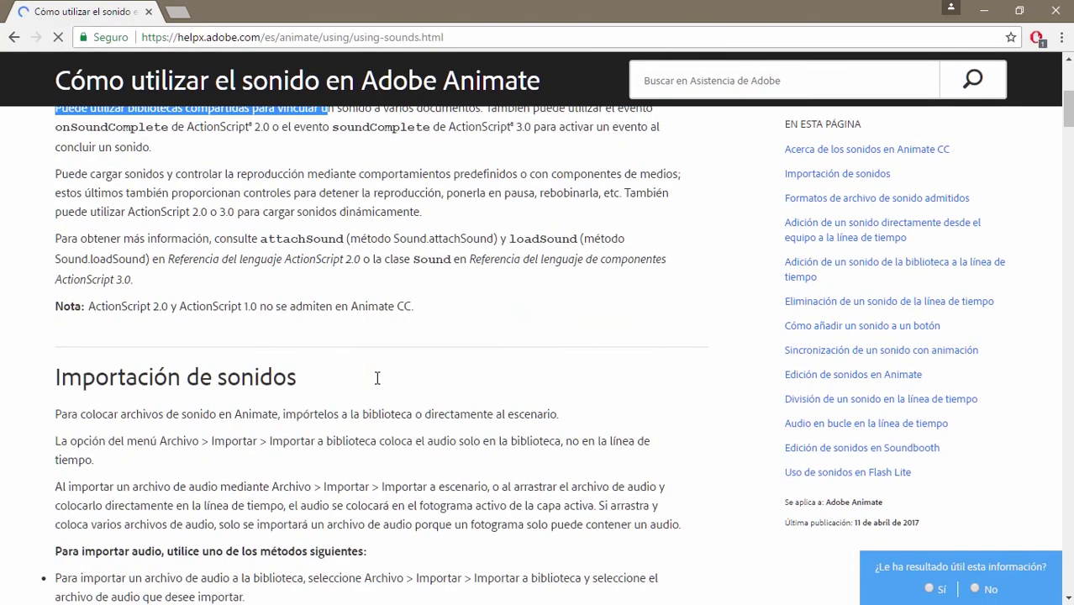
{"action": "scroll", "coordinate": [375, 376], "scroll_direction": "down", "scroll_amount": 5}
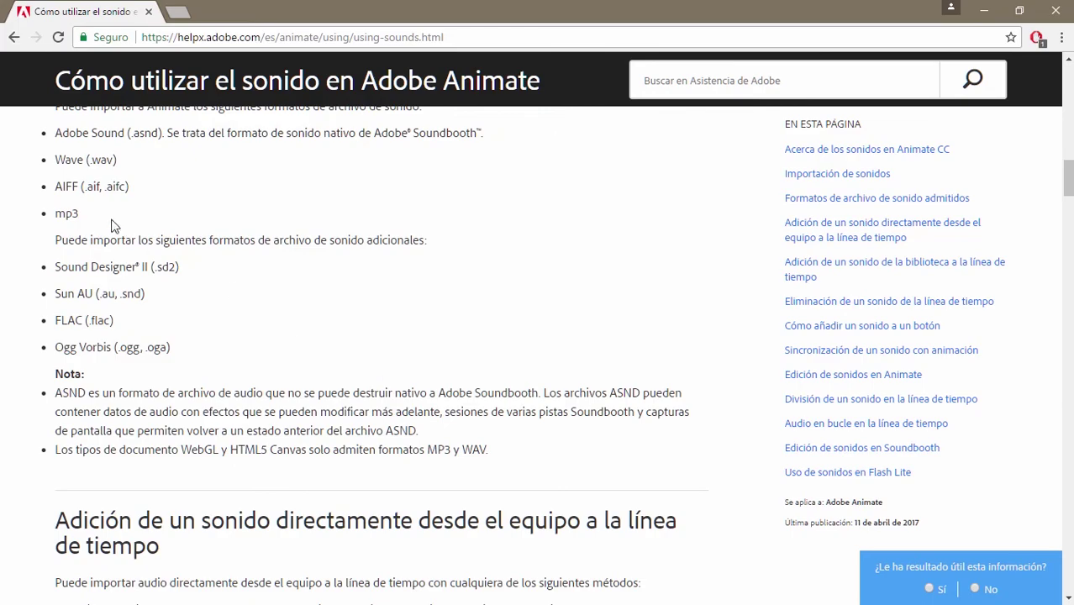
{"action": "scroll", "coordinate": [312, 329], "scroll_direction": "down", "scroll_amount": 15}
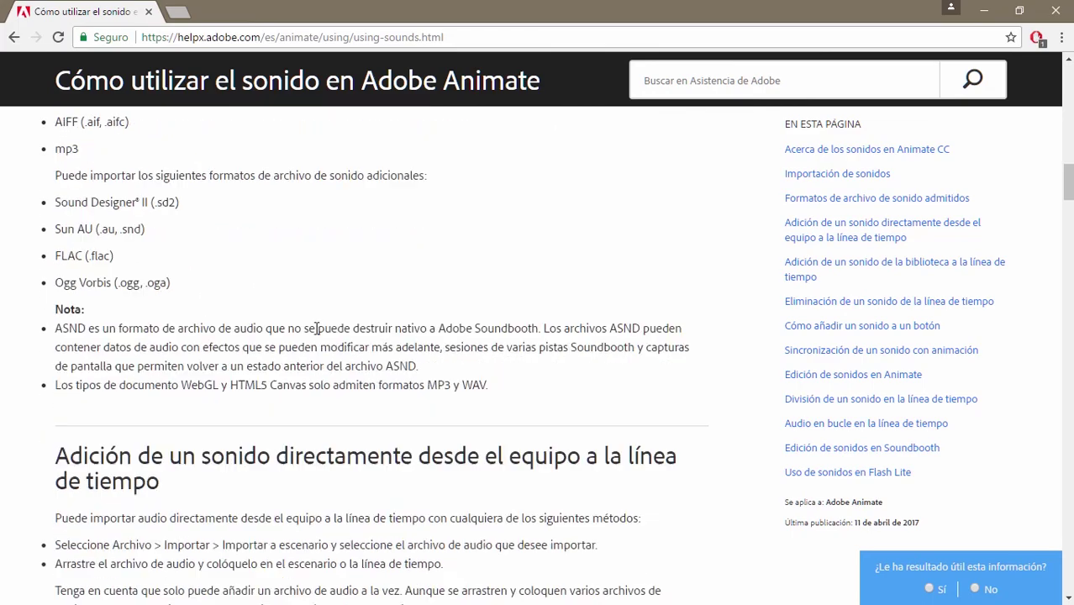
{"action": "scroll", "coordinate": [320, 315], "scroll_direction": "down", "scroll_amount": 15}
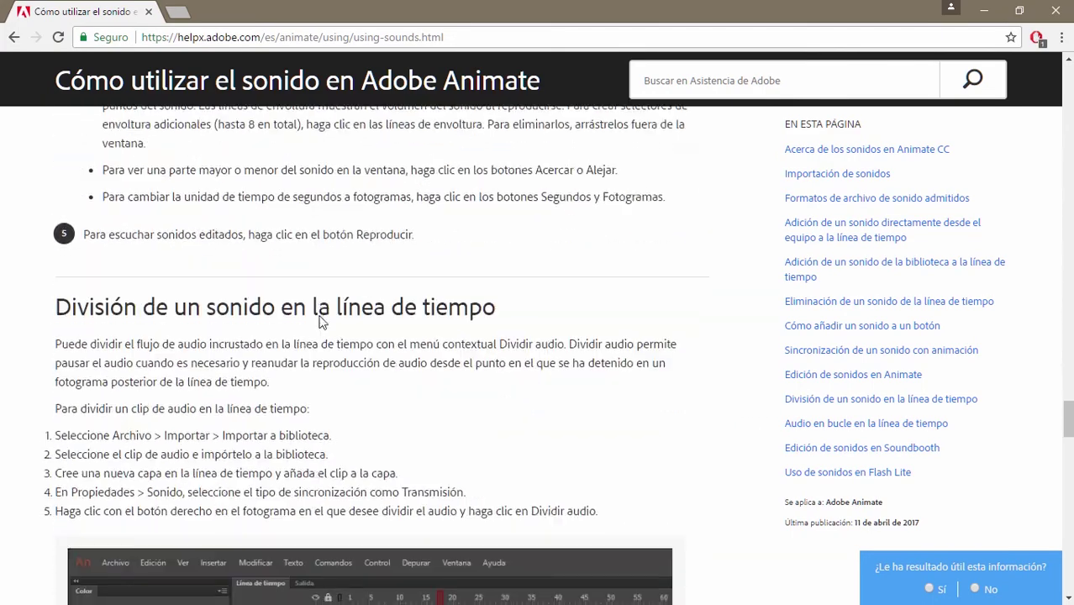
- Examine the instructions for splitting a sound on the timeline and the remaining sections, and return to the article's beginning
{"action": "scroll", "coordinate": [318, 314], "scroll_direction": "up", "scroll_amount": 4}
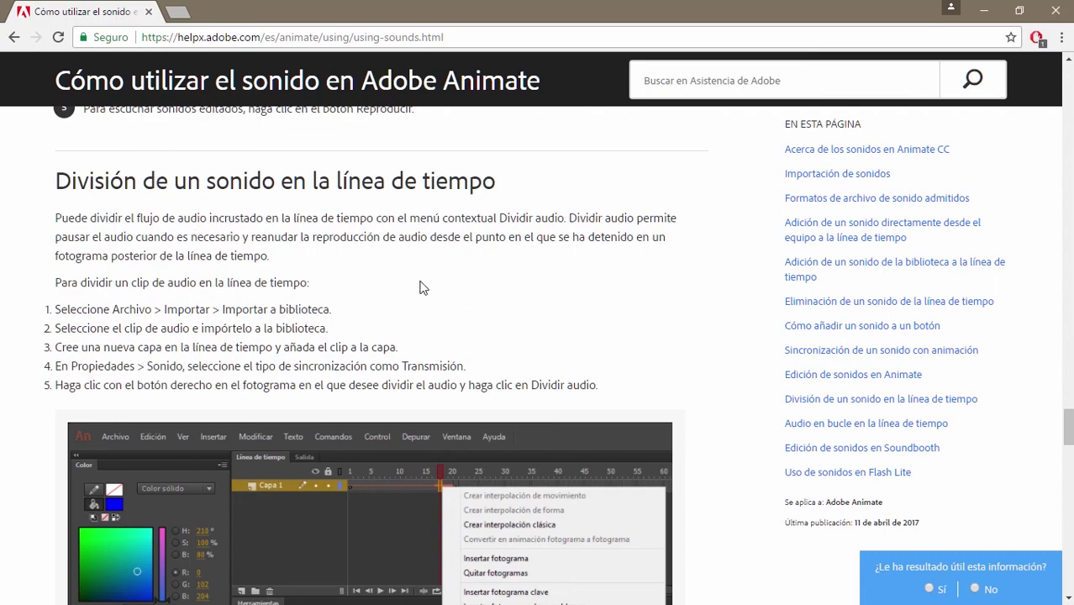
{"action": "scroll", "coordinate": [448, 303], "scroll_direction": "down", "scroll_amount": 15}
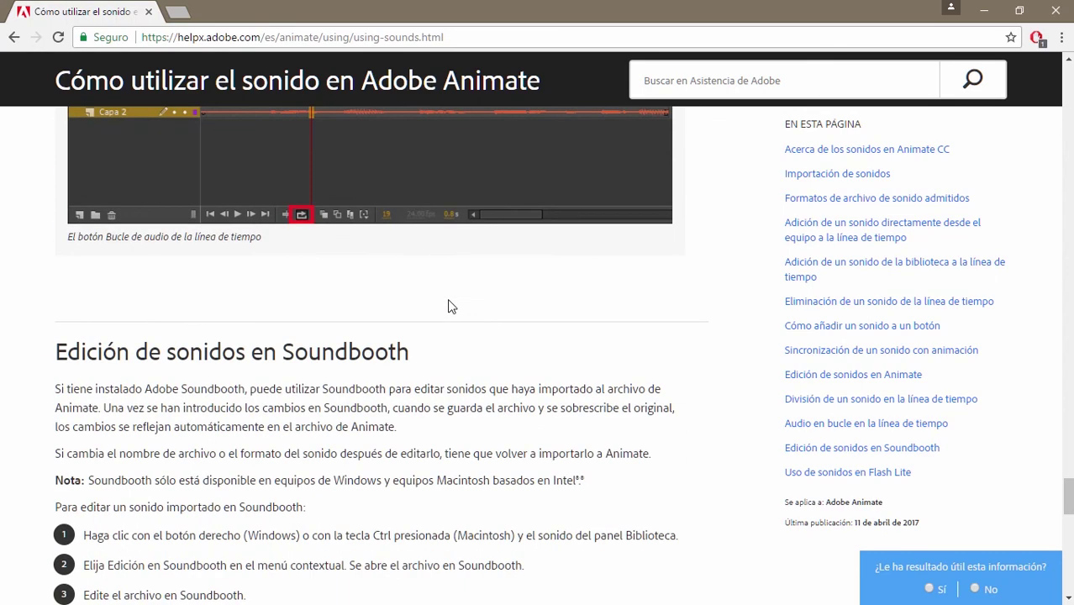
{"action": "scroll", "coordinate": [449, 305], "scroll_direction": "down", "scroll_amount": 5}
{"action": "scroll", "coordinate": [448, 303], "scroll_direction": "up", "scroll_amount": 7}
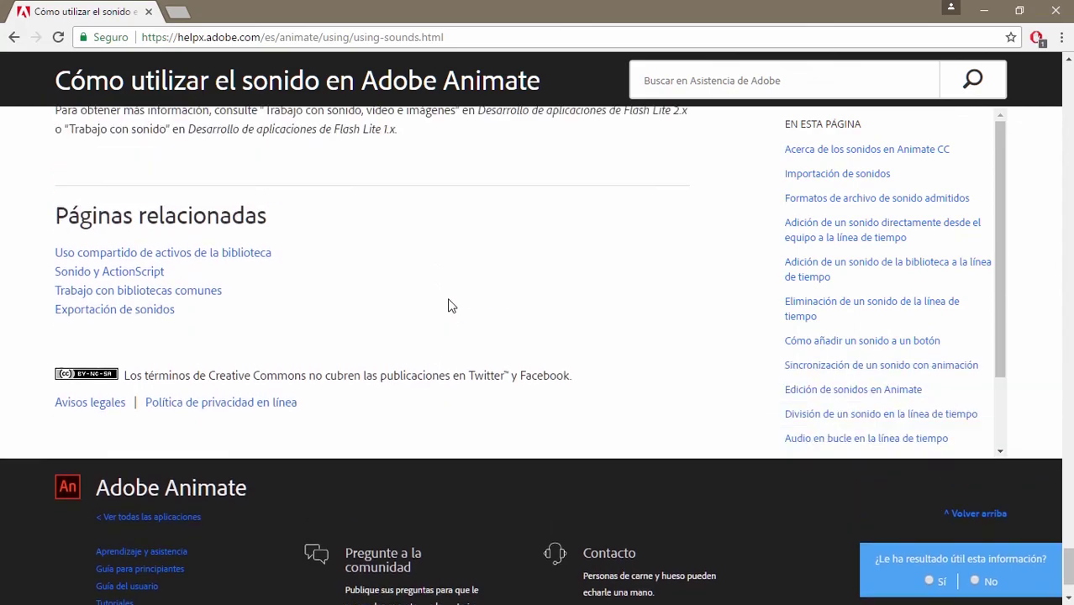
{"action": "scroll", "coordinate": [206, 327], "scroll_direction": "up", "scroll_amount": 10}
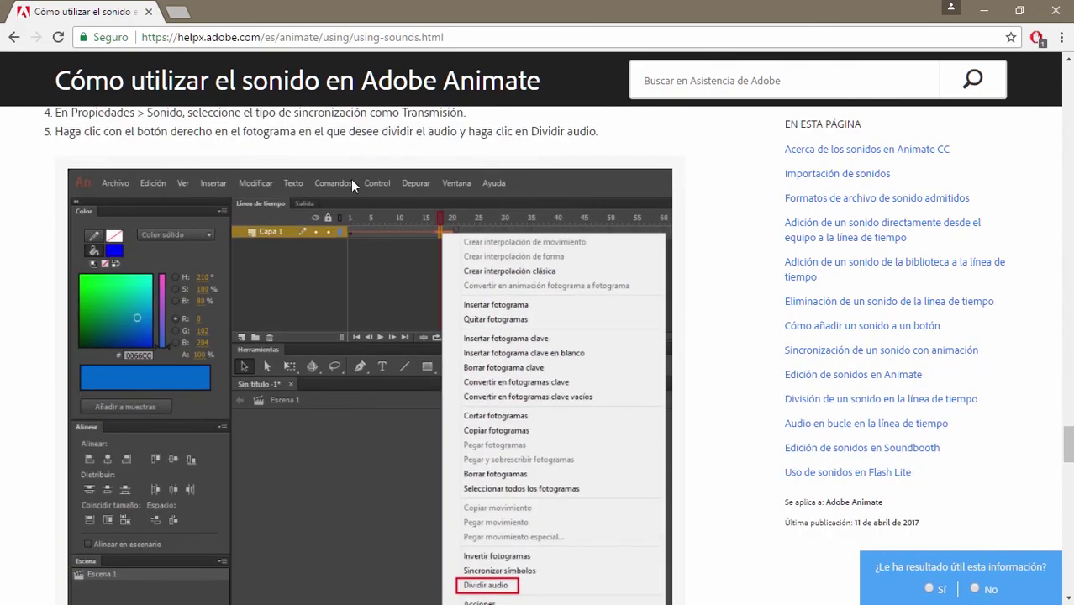
{"action": "scroll", "coordinate": [286, 202], "scroll_direction": "up", "scroll_amount": 5}
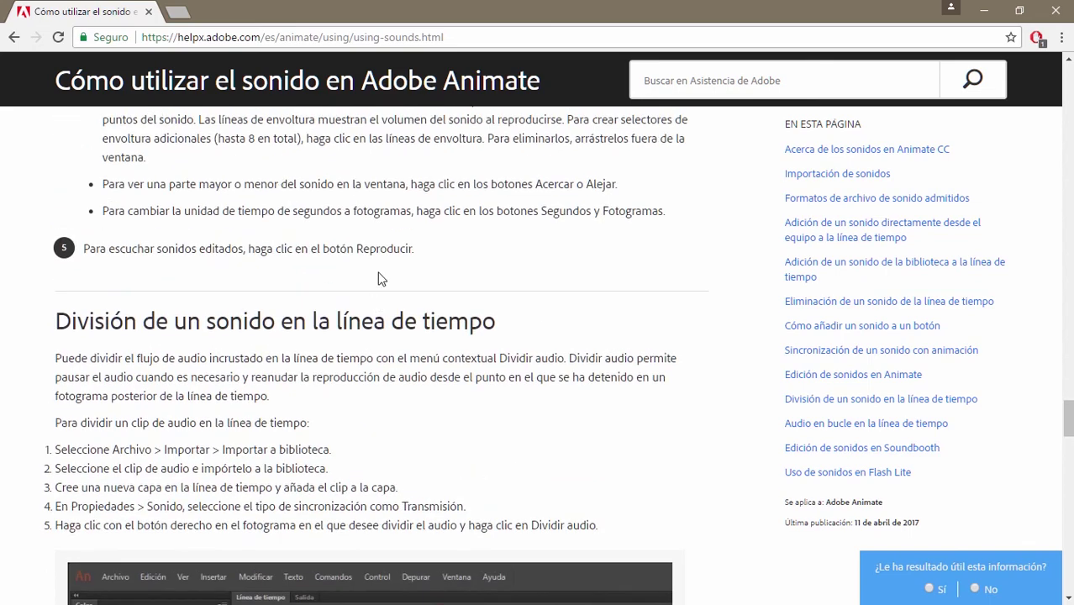
{"action": "key", "text": "Home"}
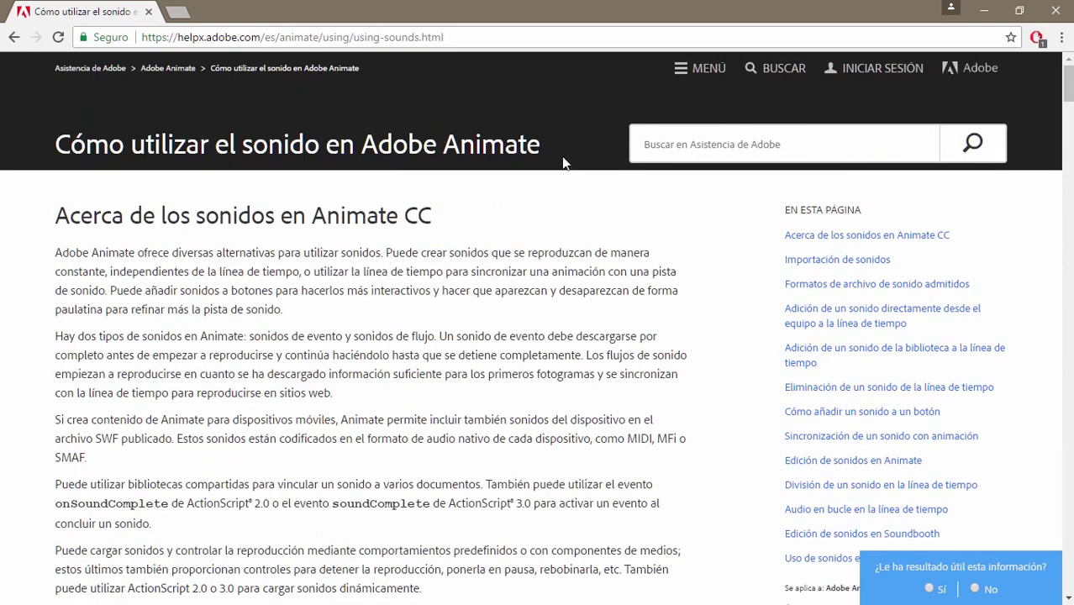
- Minimize the browser and return to the untitled canvas document in Adobe Animate
{"action": "left_click", "coordinate": [981, 13]}
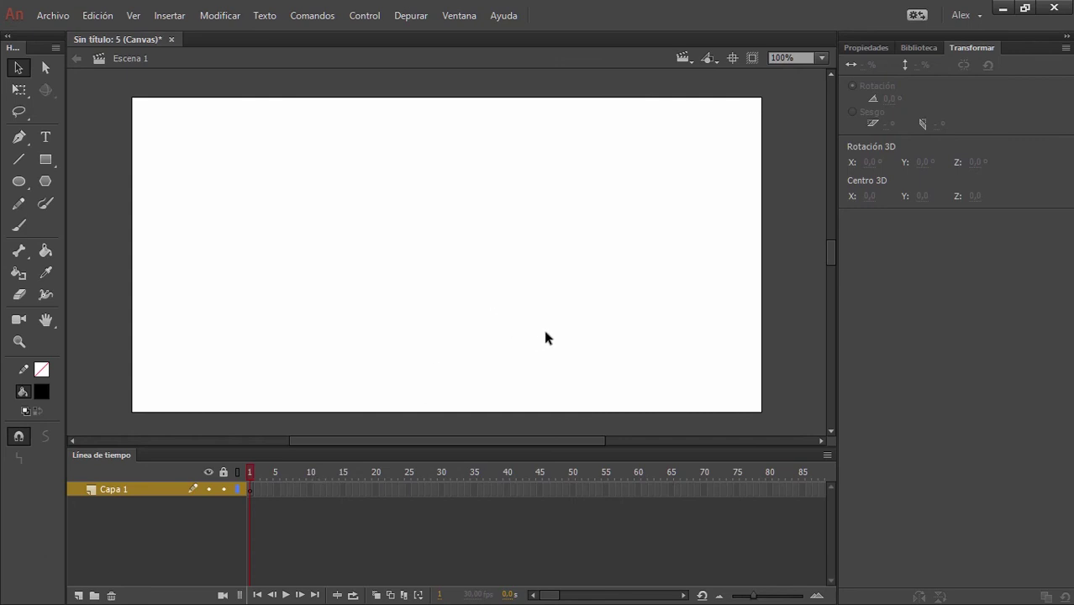
{"action": "scroll", "coordinate": [546, 332], "scroll_direction": "down", "scroll_amount": 3}
{"action": "scroll", "coordinate": [545, 333], "scroll_direction": "up", "scroll_amount": 3}
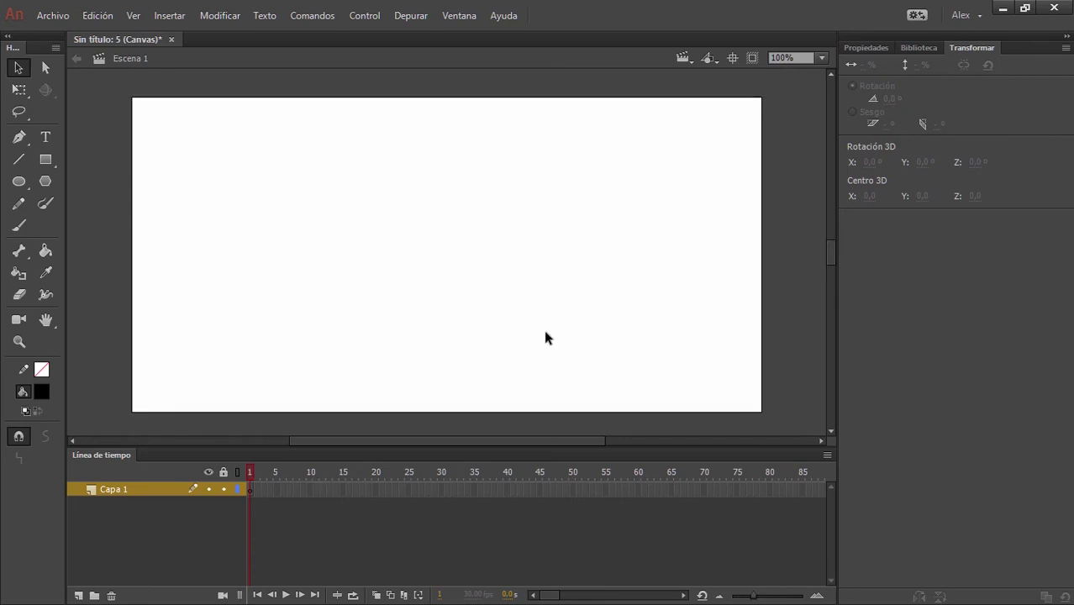